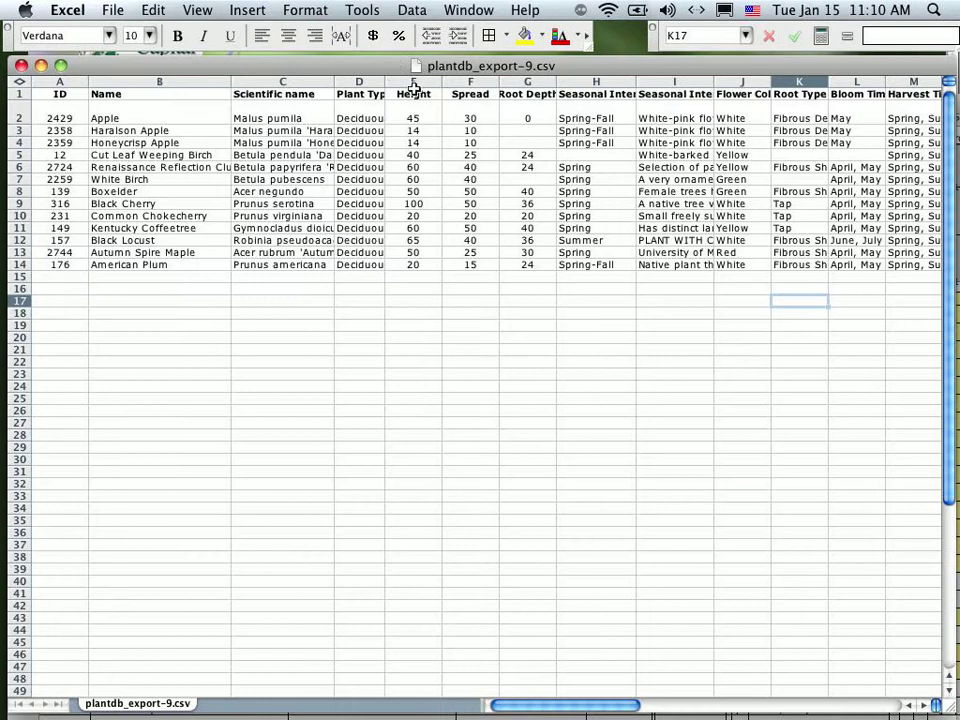
# - Select column A and columns E–G, then resize header row 1 by dragging its border
pyautogui.click(17, 94)
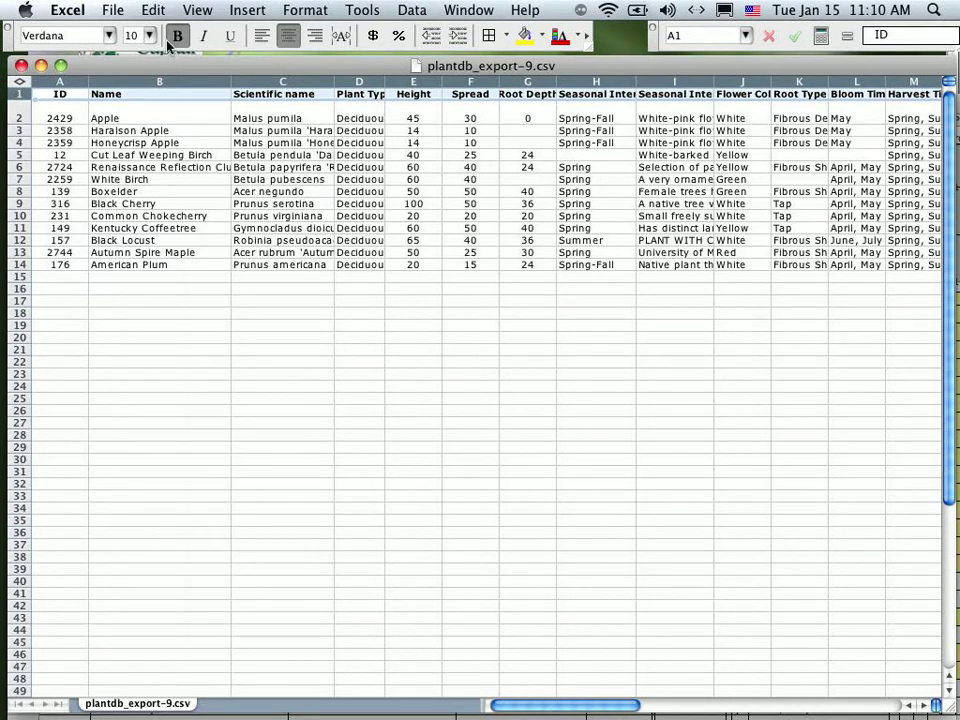
pyautogui.click(57, 80)
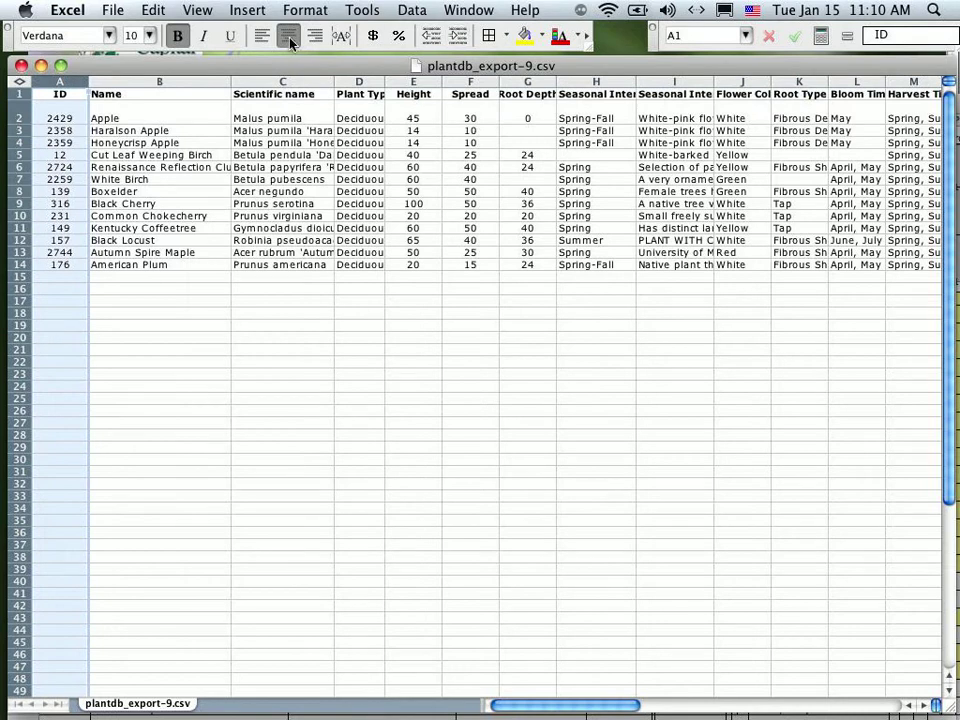
pyautogui.moveTo(428, 90)
pyautogui.mouseDown()
pyautogui.moveTo(530, 84)
pyautogui.moveTo(413, 82)
pyautogui.mouseUp()
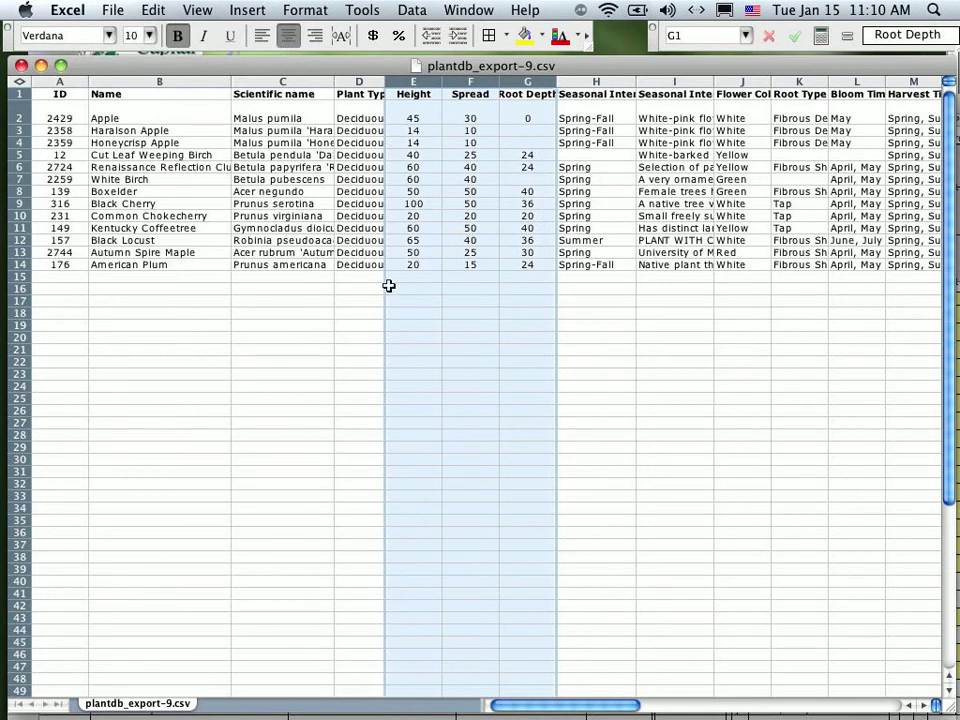
pyautogui.click(51, 117)
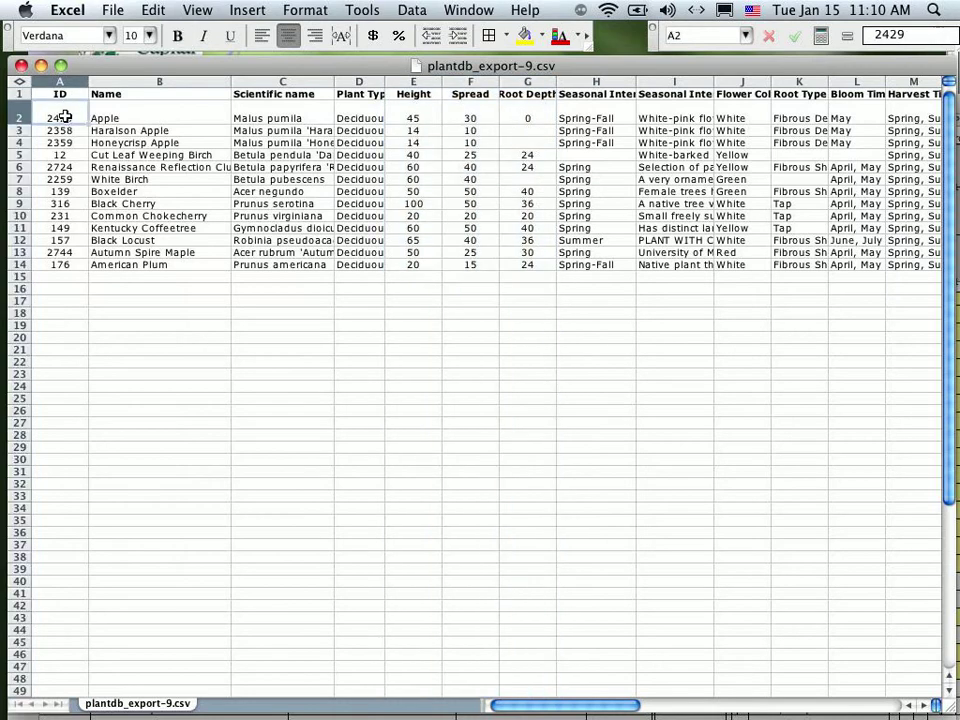
pyautogui.moveTo(21, 115)
pyautogui.mouseDown()
pyautogui.moveTo(23, 104)
pyautogui.moveTo(22, 126)
pyautogui.mouseUp()
pyautogui.click(22, 118)
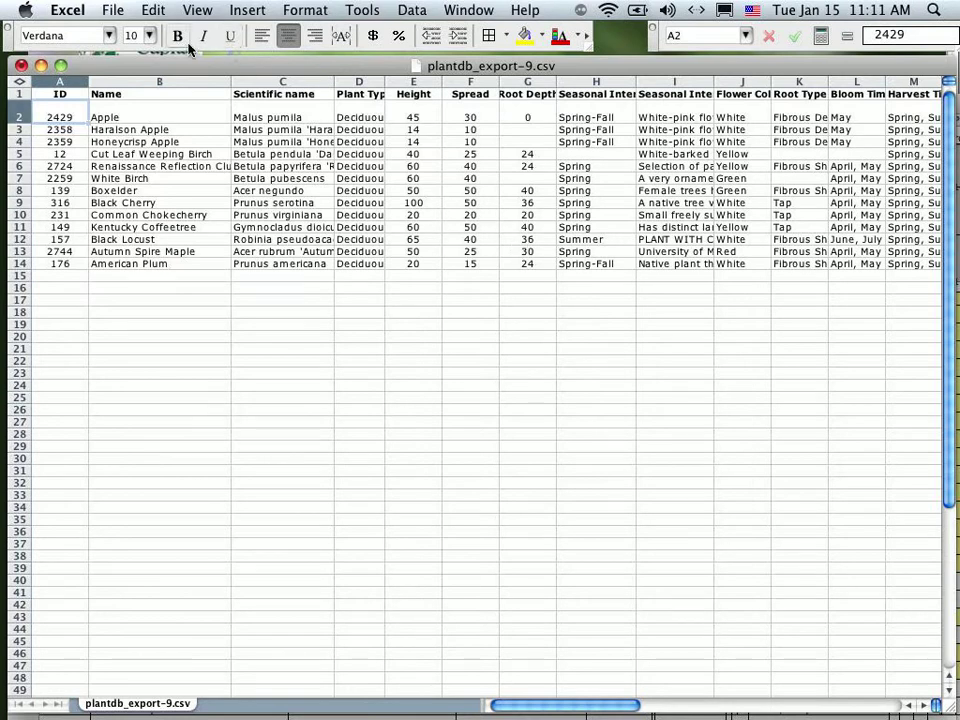
pyautogui.click(115, 12)
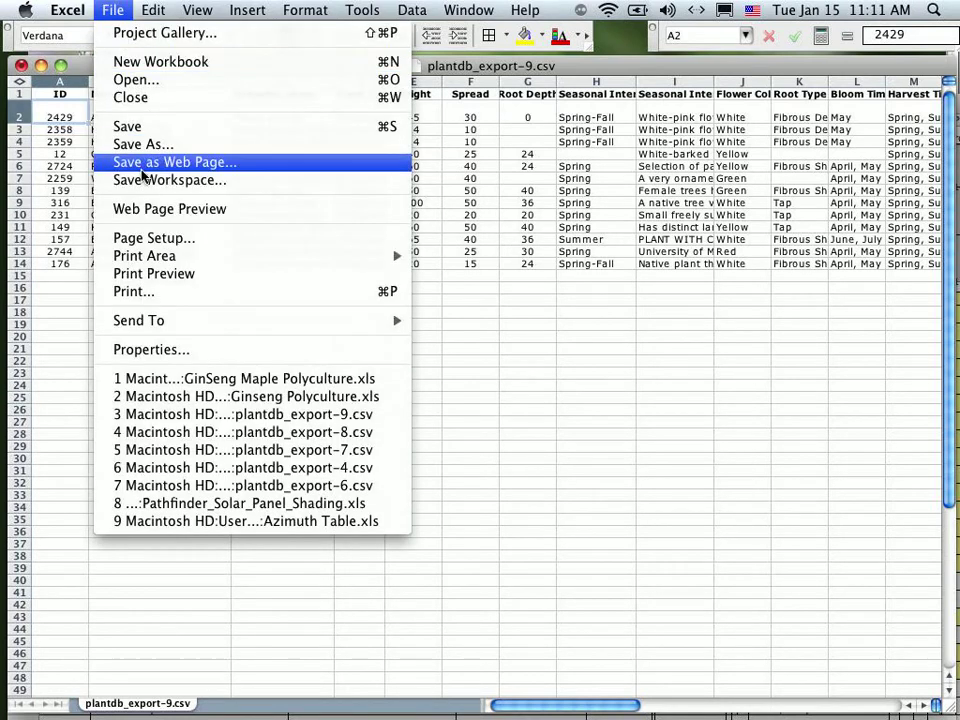
pyautogui.click(156, 133)
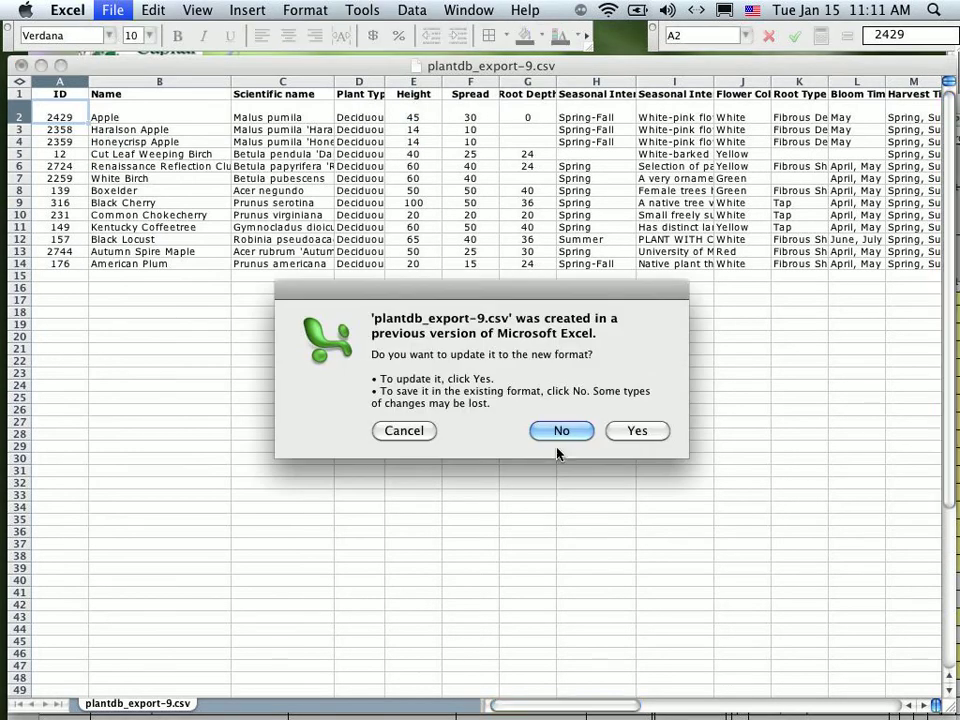
pyautogui.click(638, 432)
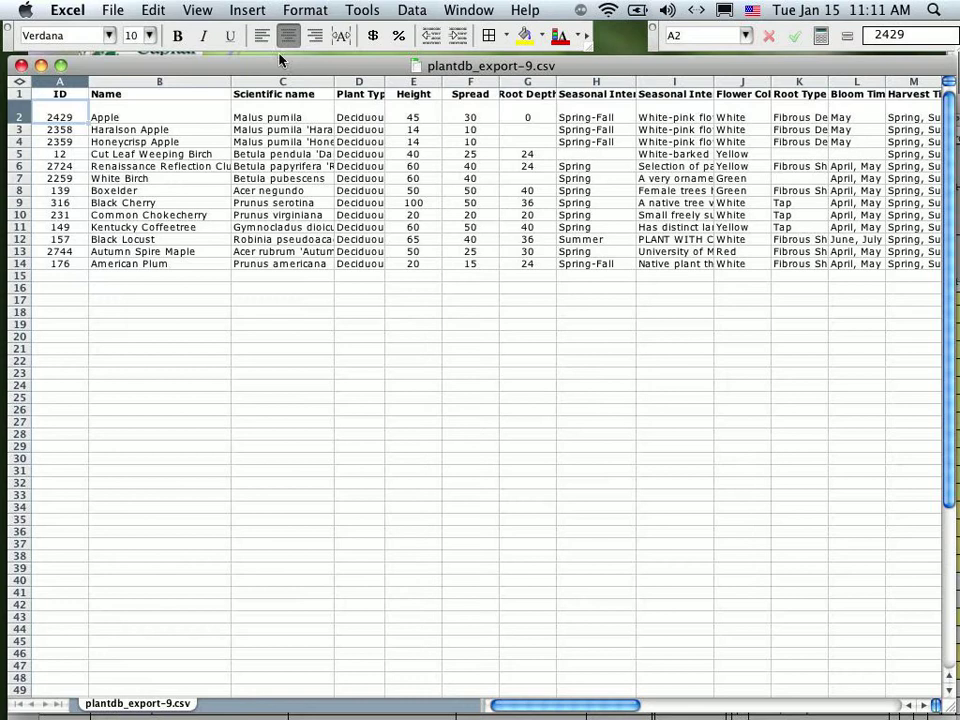
pyautogui.click(113, 10)
# - Set up Save As into the soil survey pictures folder (Gahn) and select the base file name
pyautogui.click(125, 133)
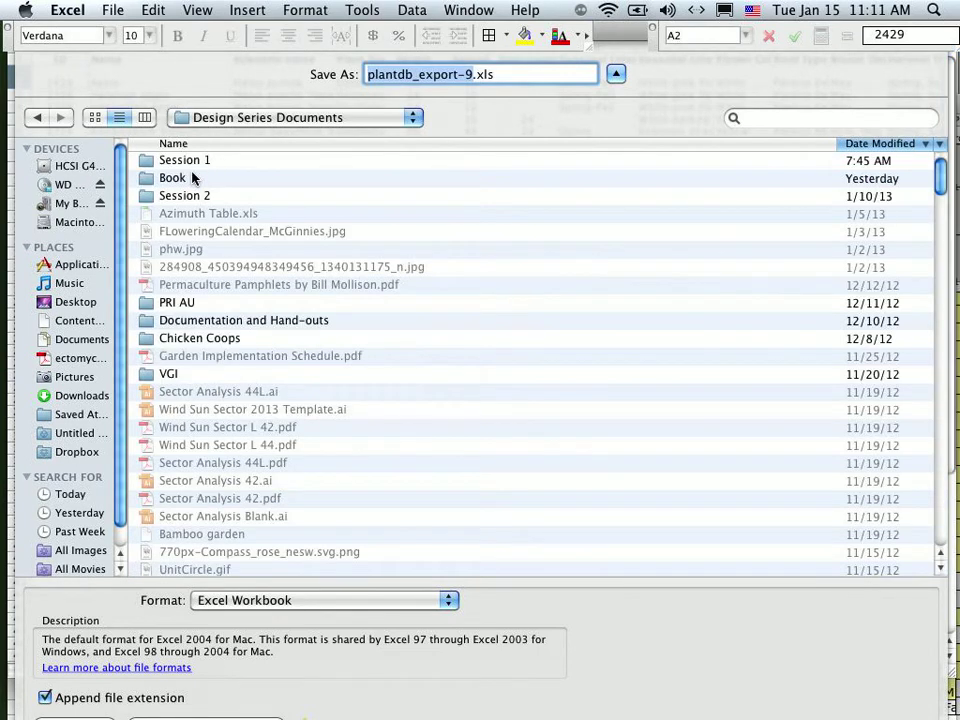
pyautogui.click(249, 120)
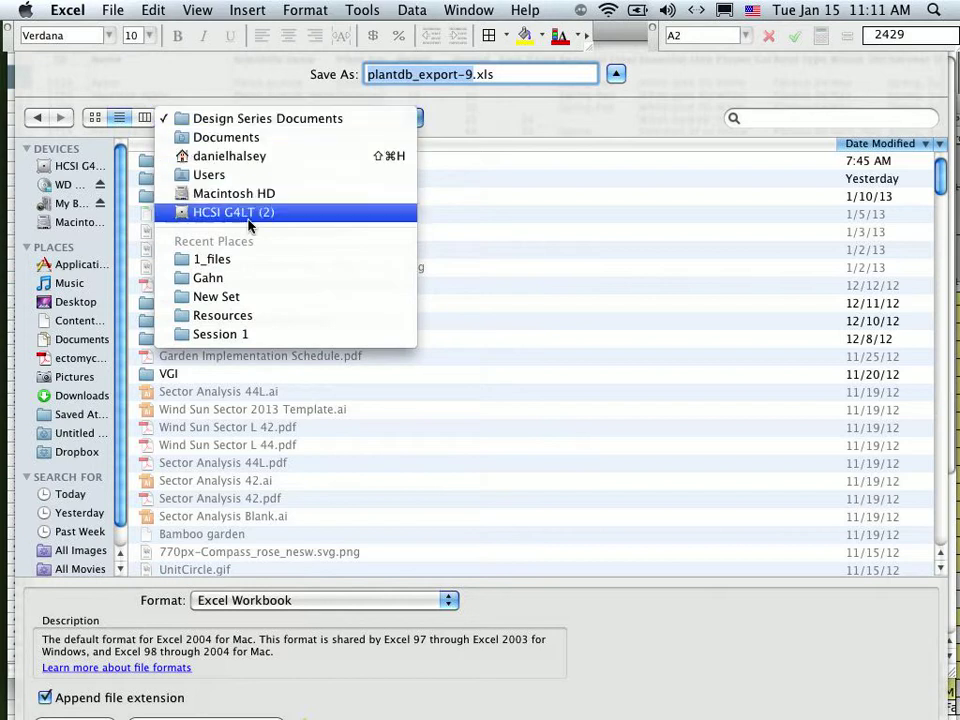
pyautogui.click(254, 278)
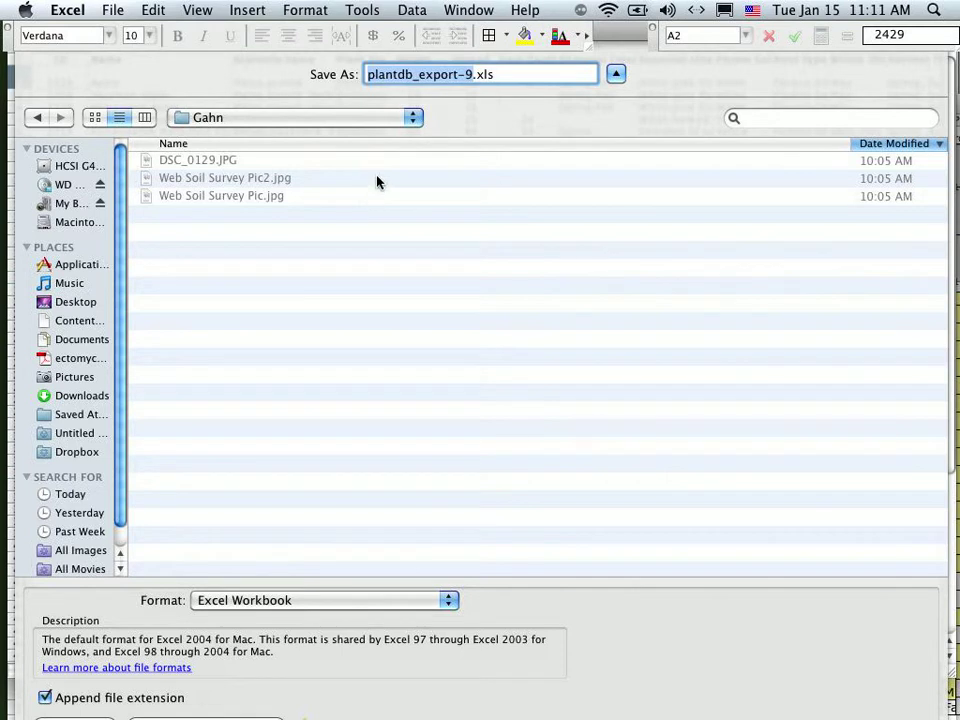
pyautogui.click(435, 78)
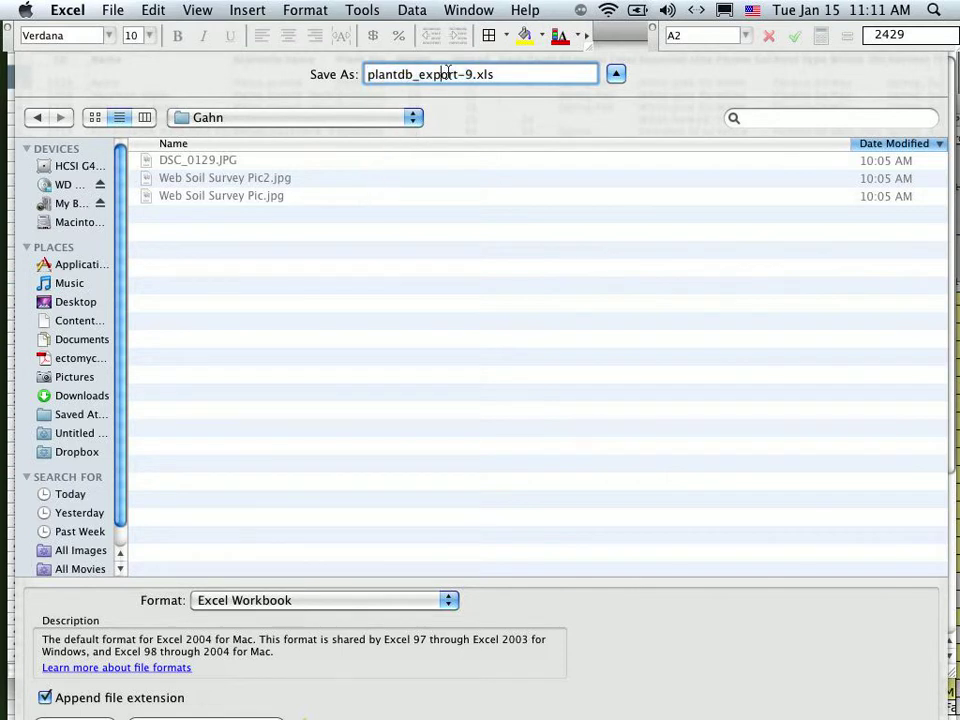
pyautogui.moveTo(473, 76); pyautogui.dragTo(370, 70)
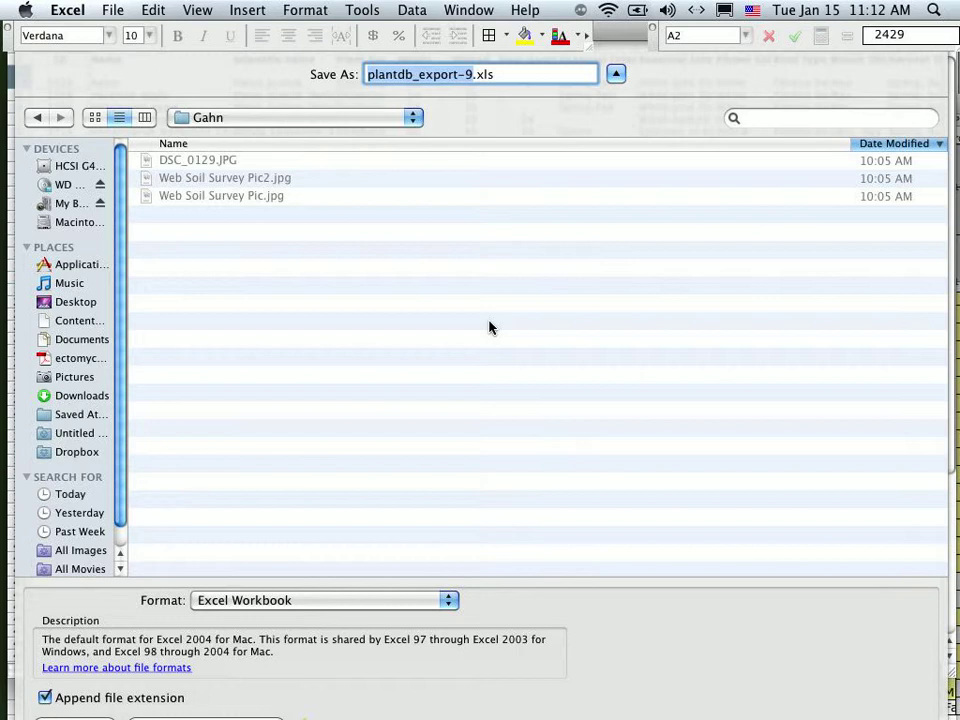
# - Save the workbook as DecTre-Z3-pH7-Clay-Food.xls in Excel Workbook format
pyautogui.write('Dec')
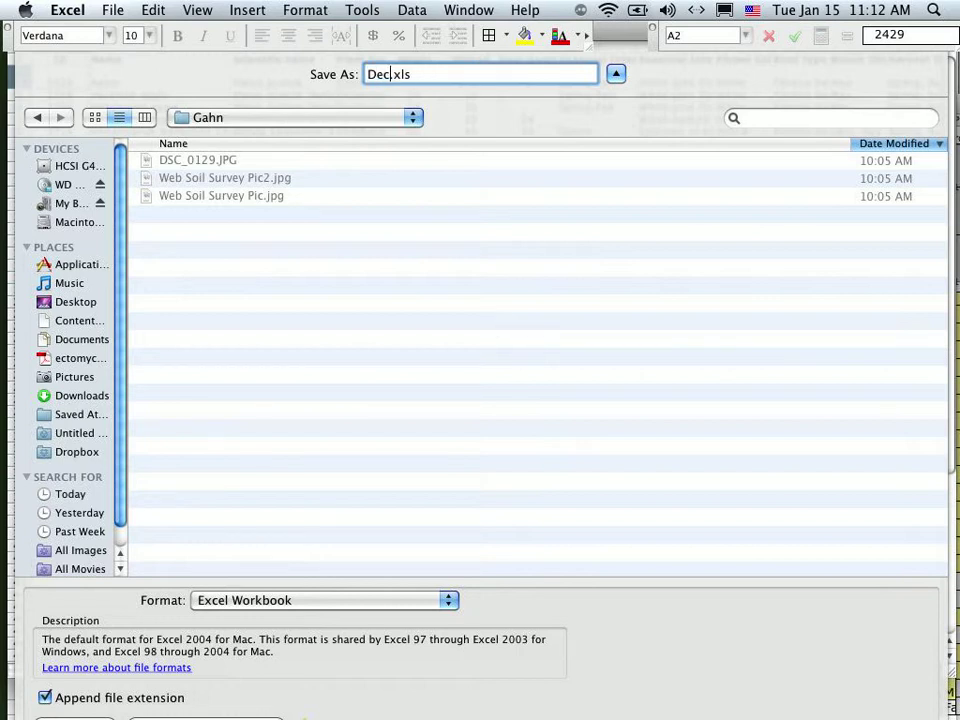
pyautogui.write('Tre-Z3-pH')
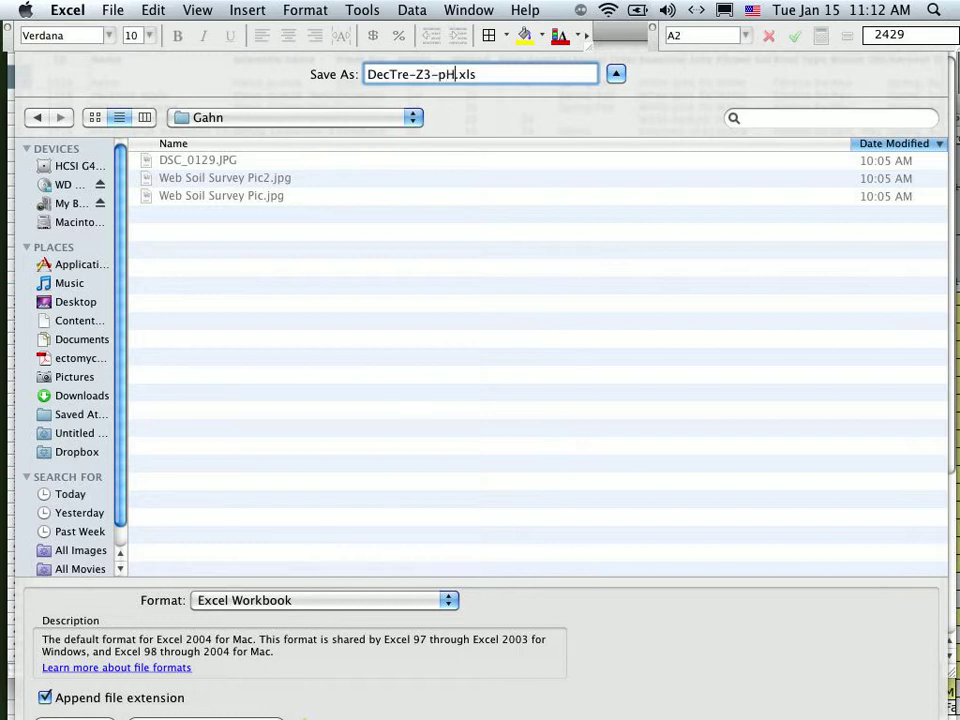
pyautogui.write('7-Clay-Food')
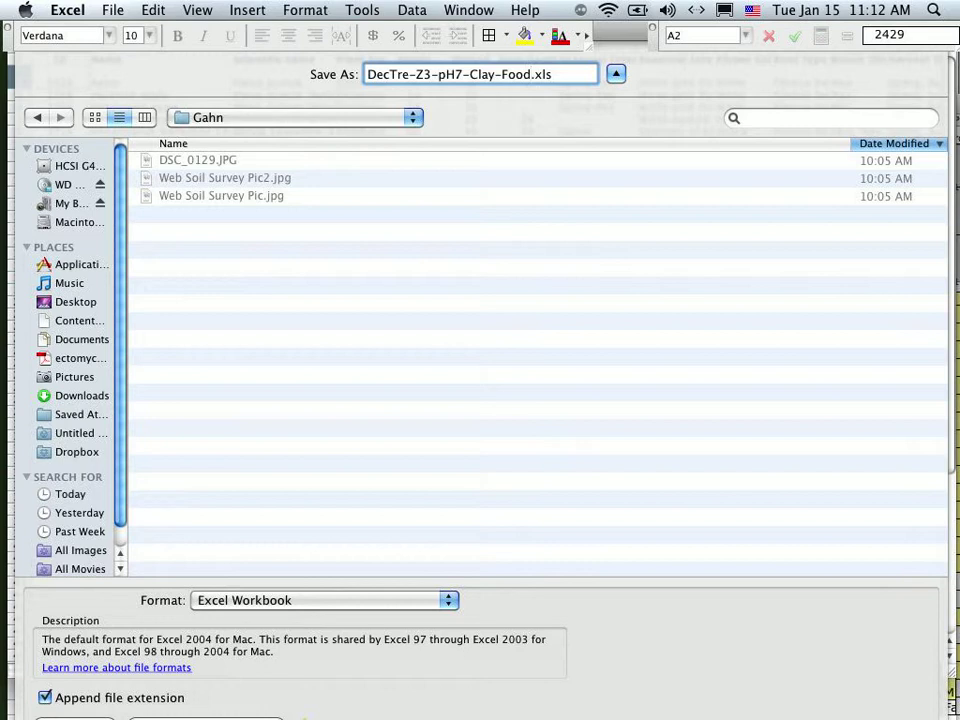
pyautogui.press('Return')
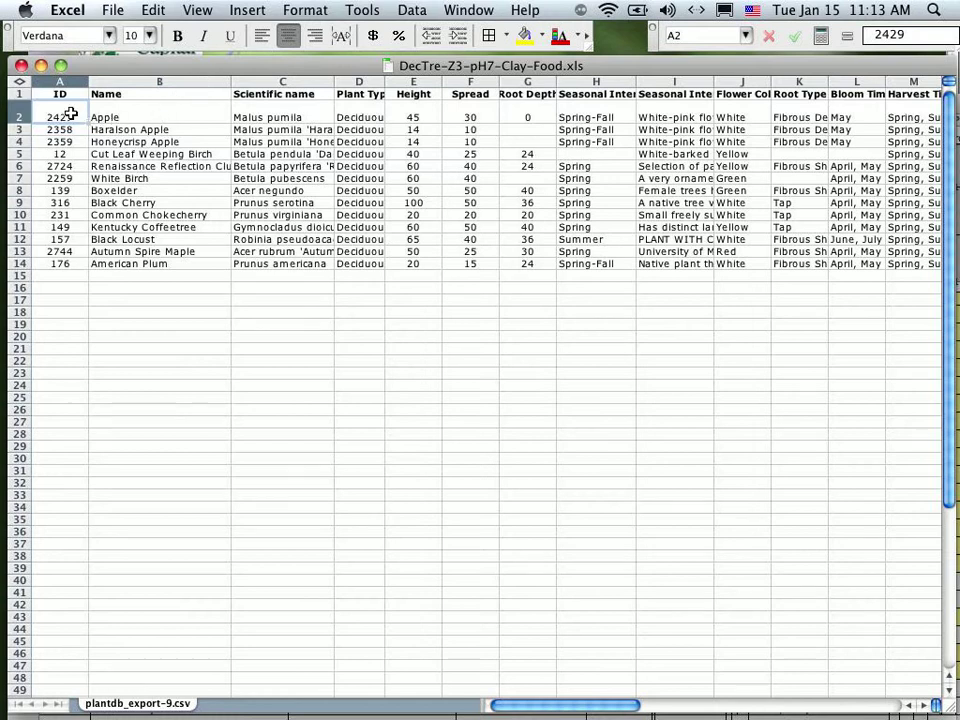
# - Widen the Plant Type column so its Deciduous entries show in full, then select the whole sheet
pyautogui.click(63, 82)
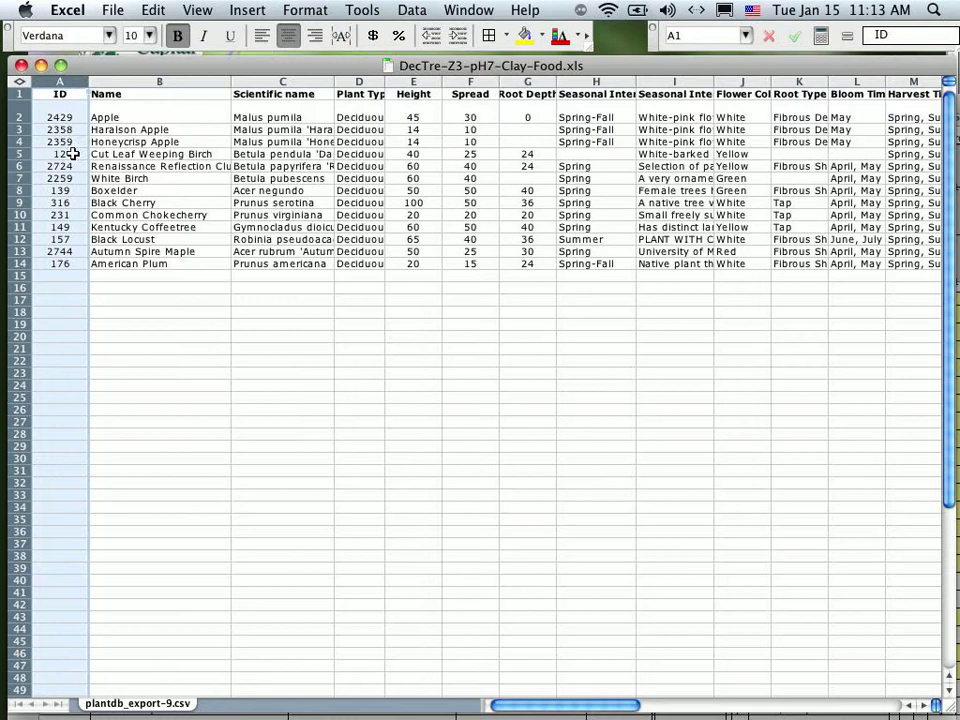
pyautogui.click(70, 277)
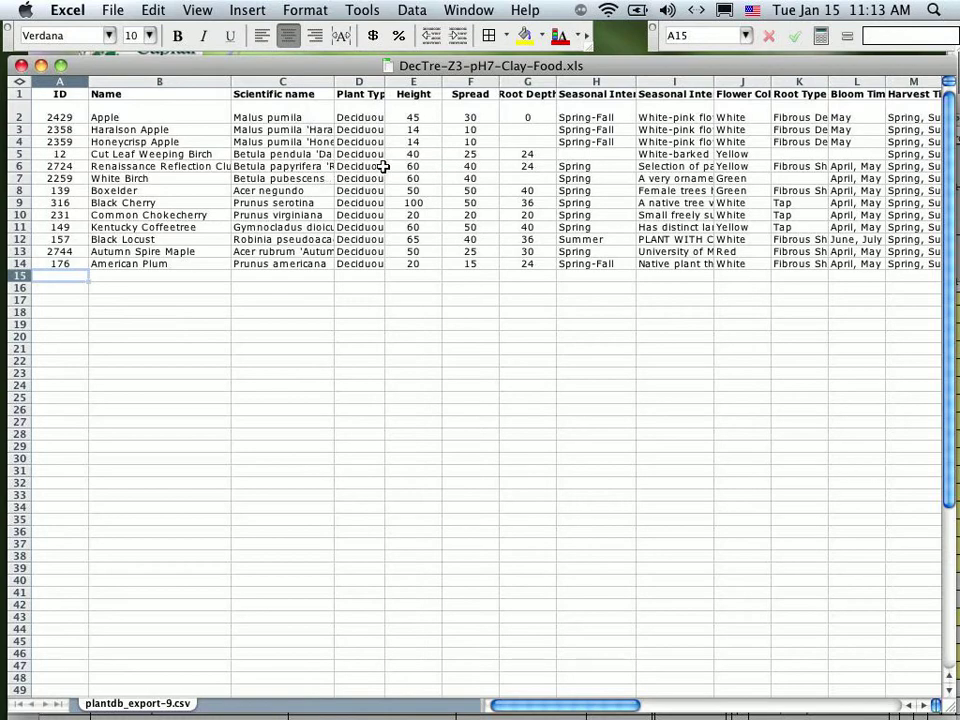
pyautogui.moveTo(384, 83); pyautogui.dragTo(397, 83)
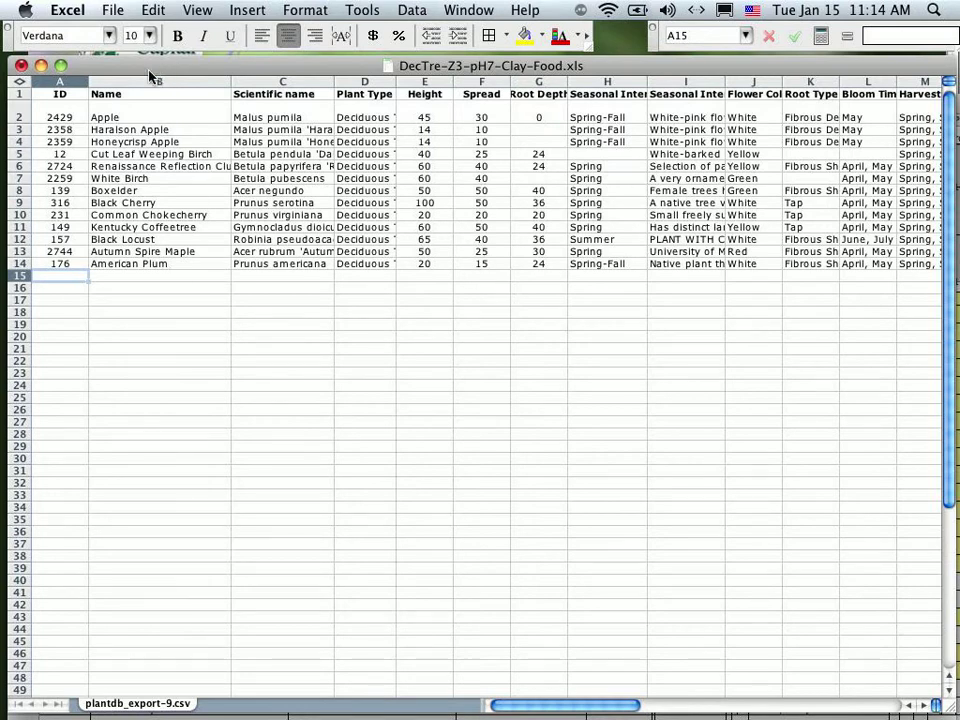
pyautogui.click(20, 82)
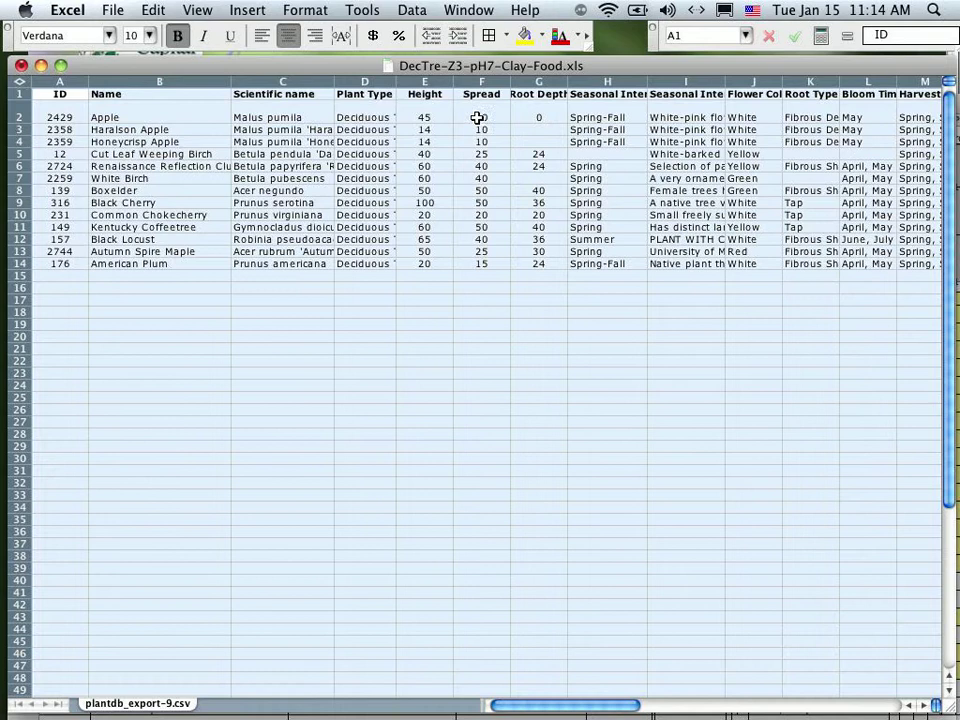
# - Sort the plant rows by Spread ascending, with the header row excluded
pyautogui.click(412, 11)
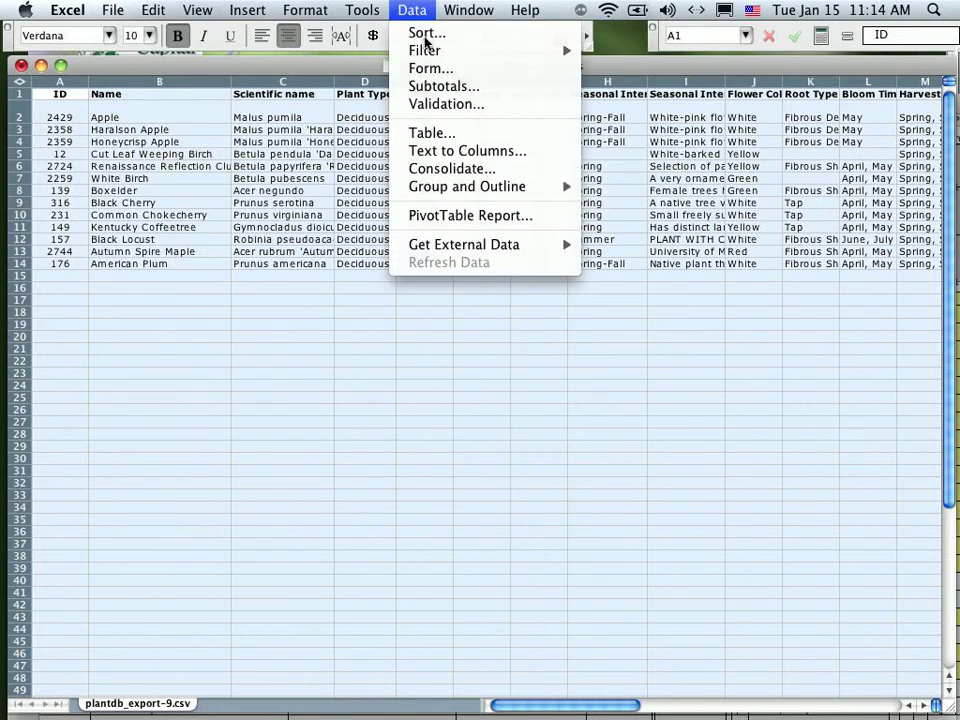
pyautogui.click(424, 34)
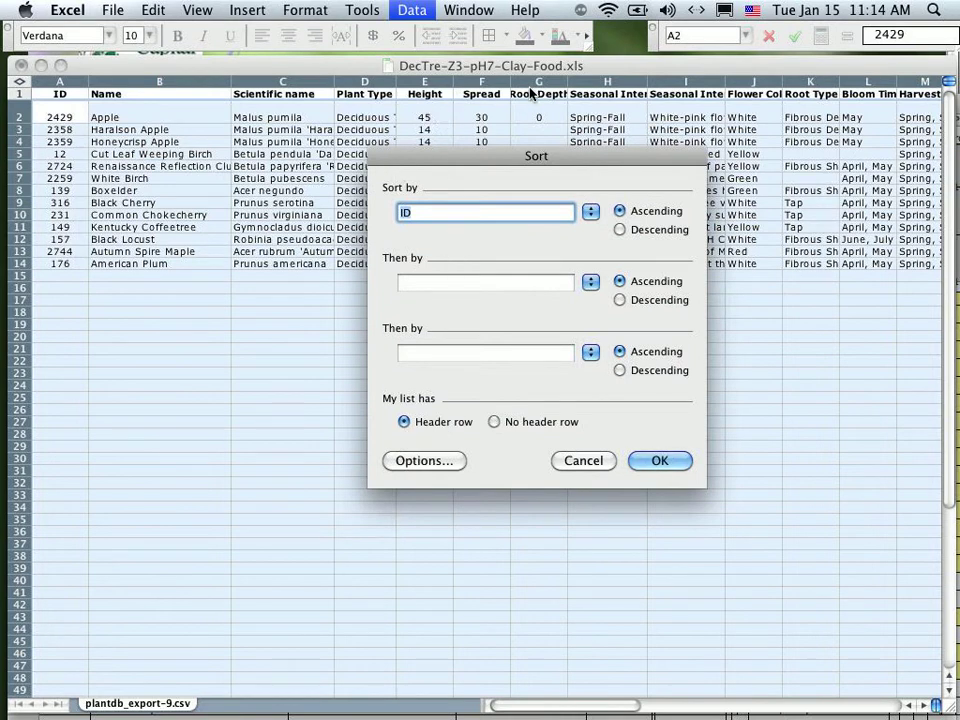
pyautogui.click(591, 214)
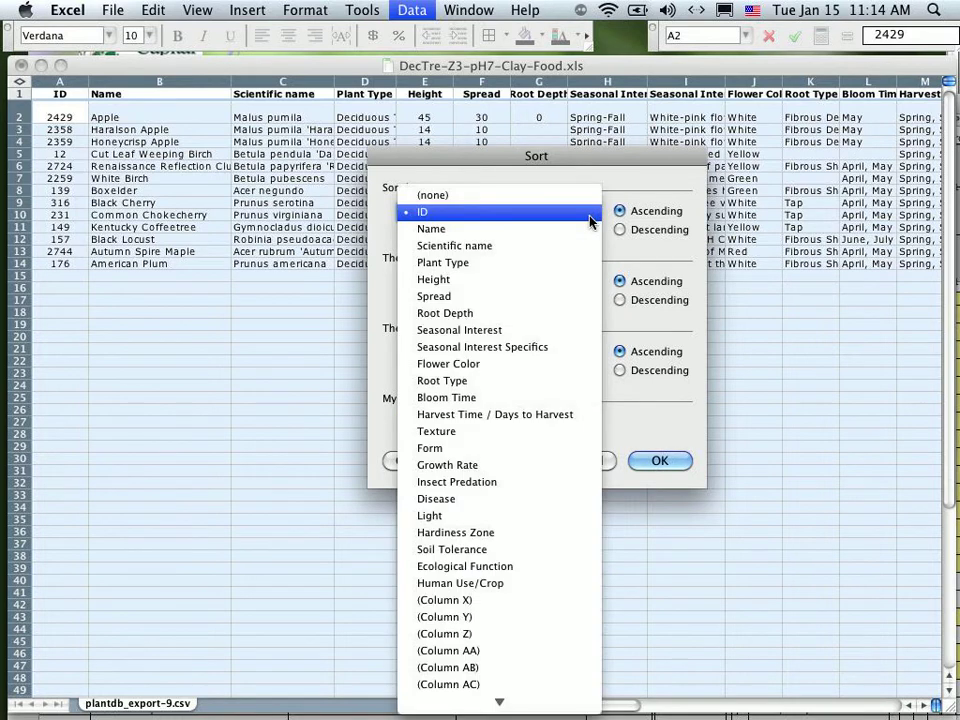
pyautogui.click(530, 296)
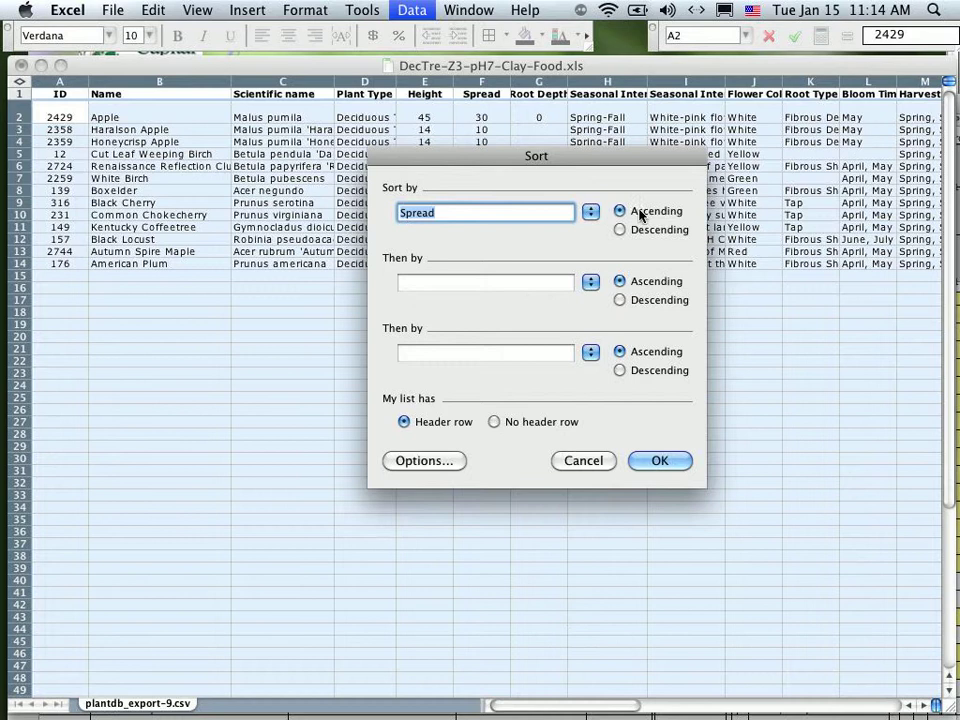
pyautogui.click(671, 461)
pyautogui.click(424, 287)
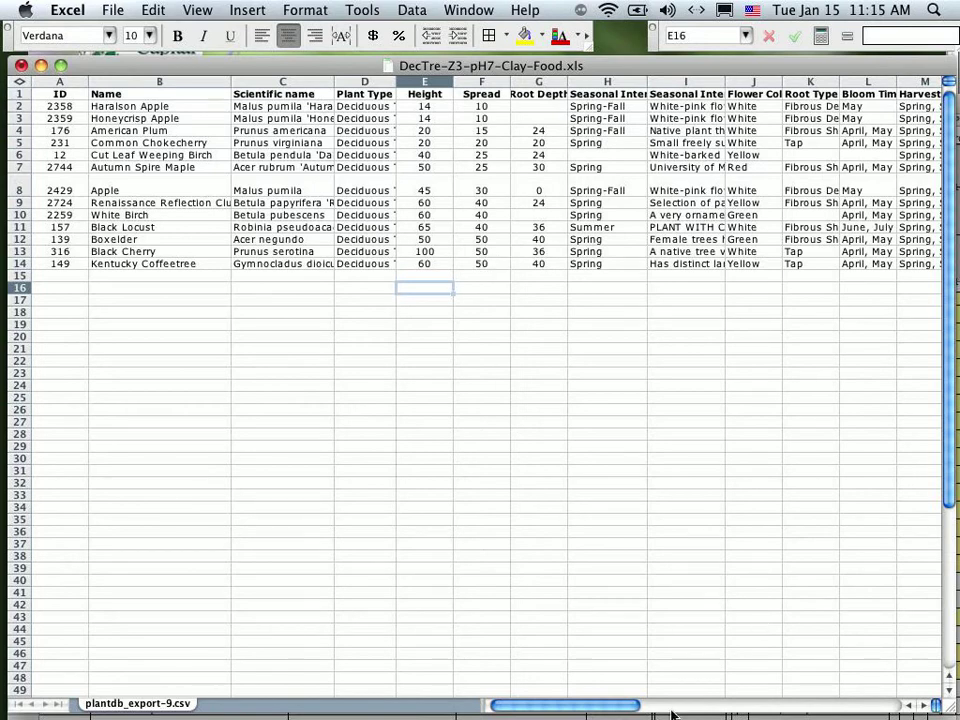
# - Widen the Ecological Function column so its text shows in full
pyautogui.moveTo(624, 707); pyautogui.dragTo(739, 681)
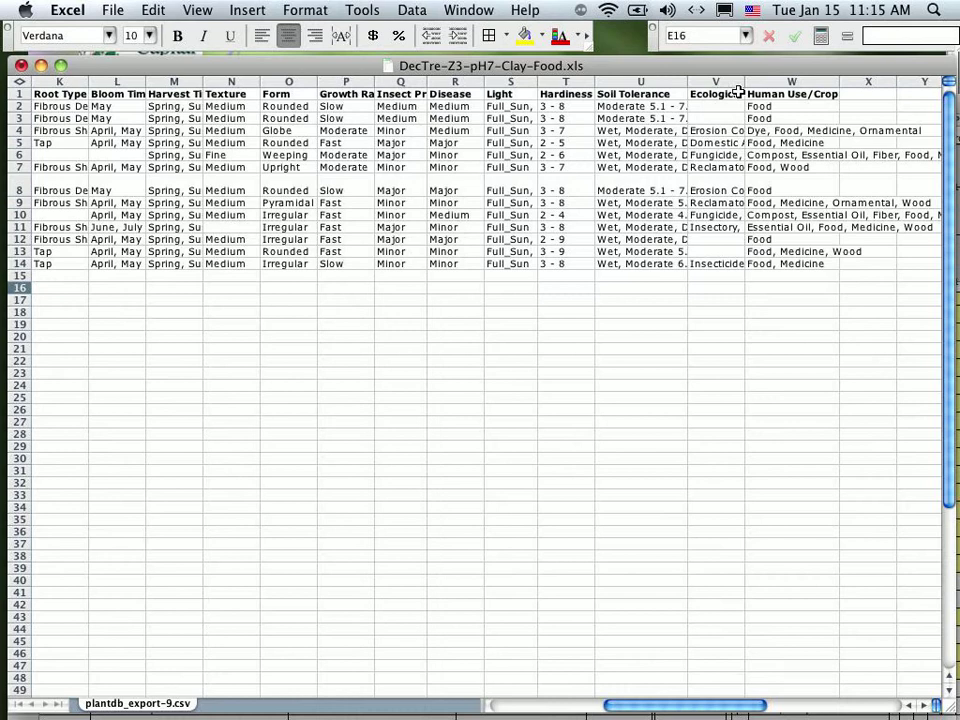
pyautogui.moveTo(743, 81); pyautogui.dragTo(838, 90)
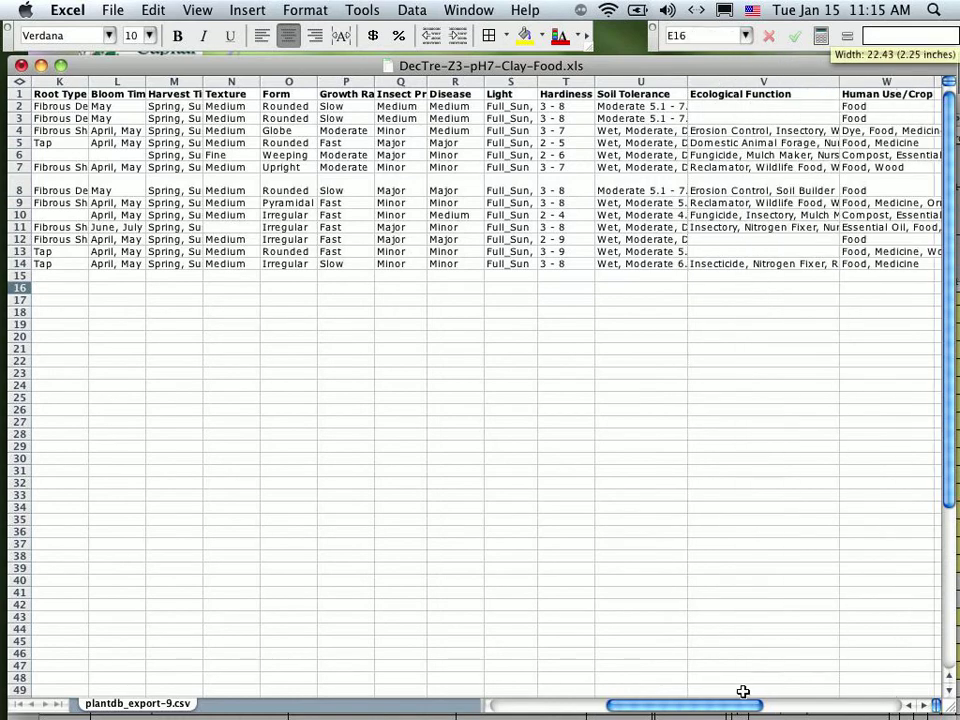
pyautogui.moveTo(740, 710); pyautogui.dragTo(797, 696)
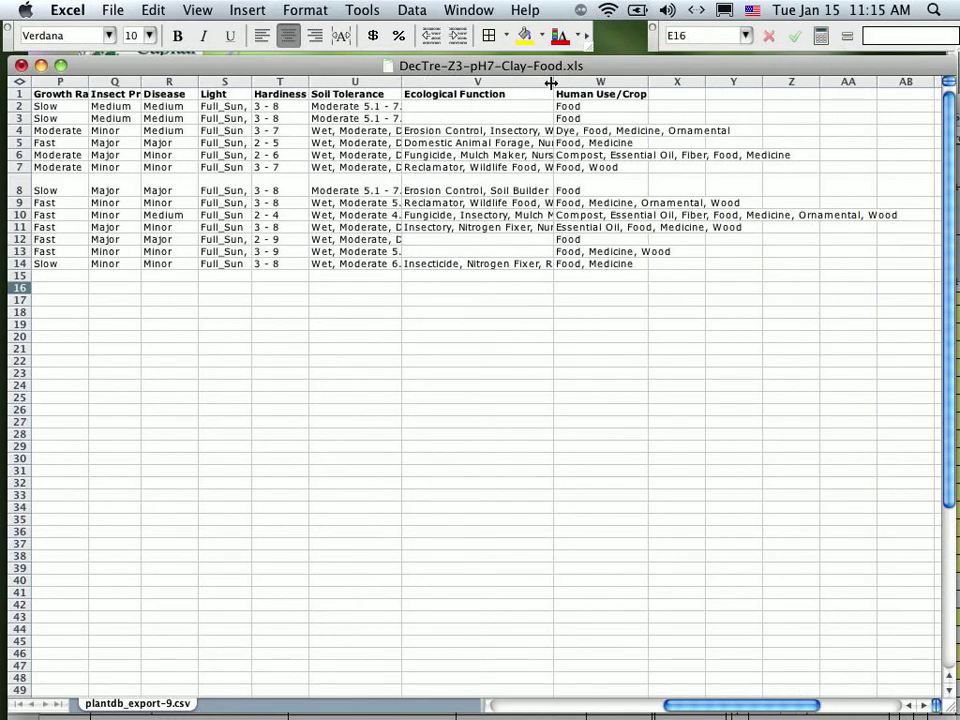
pyautogui.moveTo(550, 83); pyautogui.dragTo(746, 86)
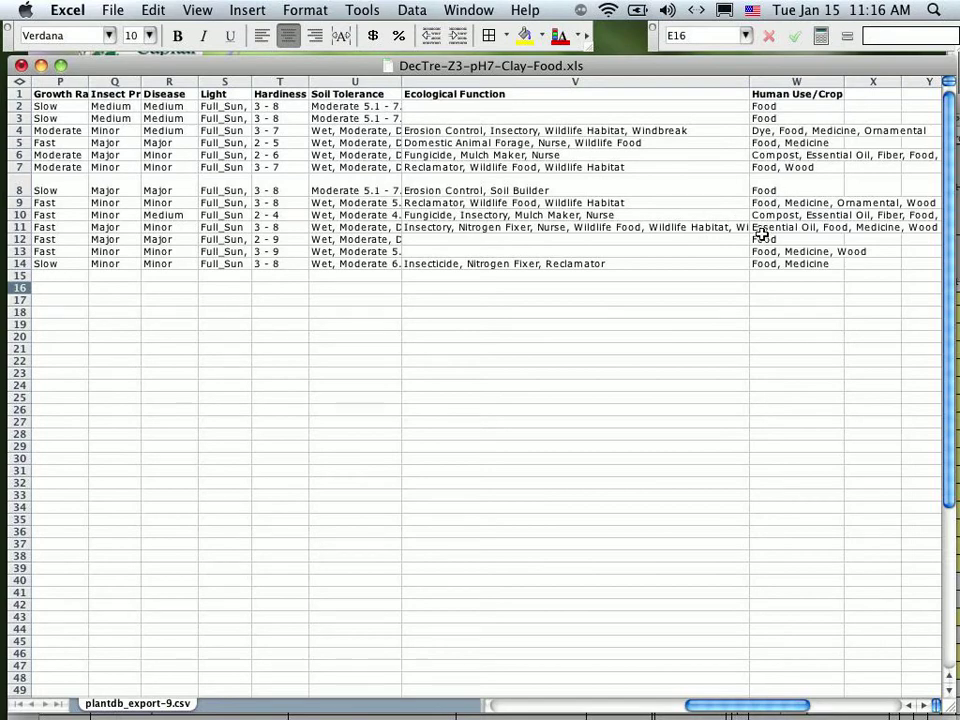
# - Widen the Human Use/Crop column to 39.00 and return to column A
pyautogui.moveTo(793, 704); pyautogui.dragTo(833, 704)
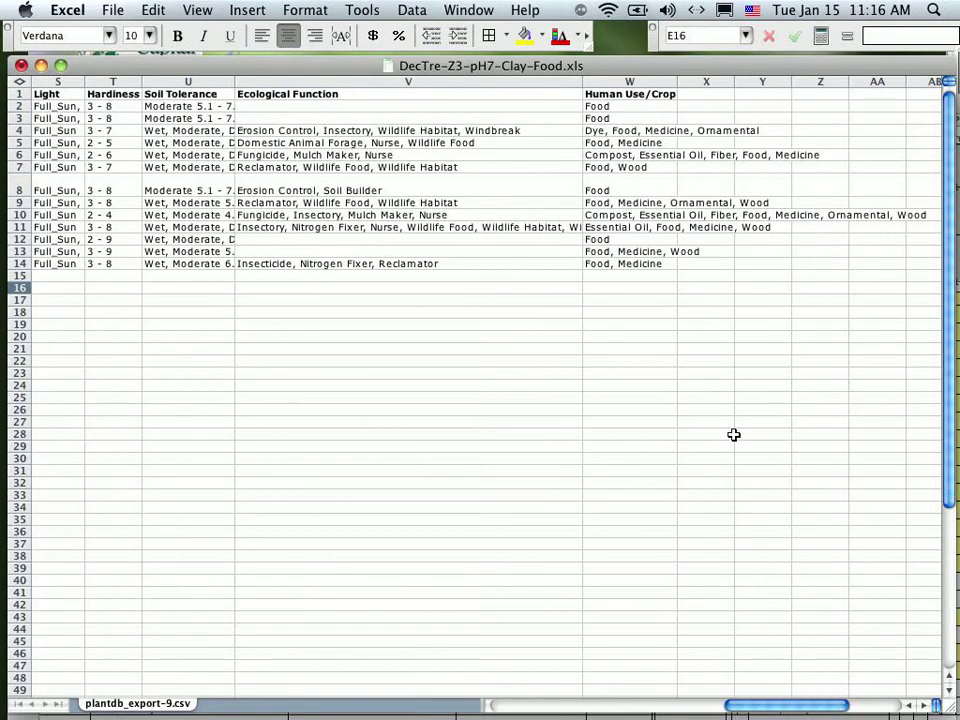
pyautogui.moveTo(674, 77); pyautogui.dragTo(843, 82)
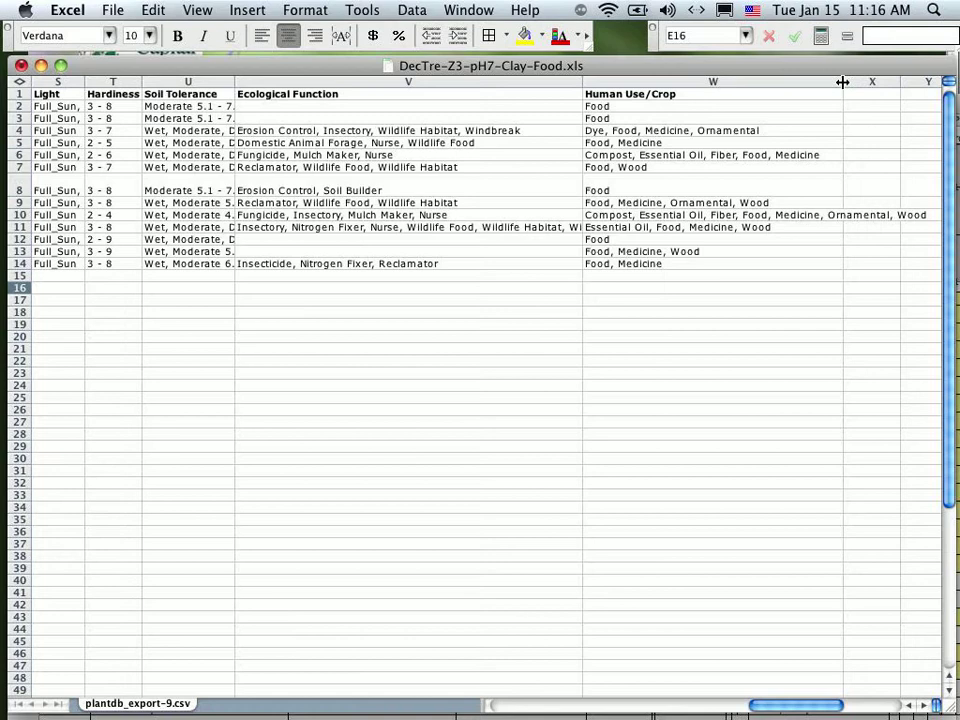
pyautogui.click(497, 707)
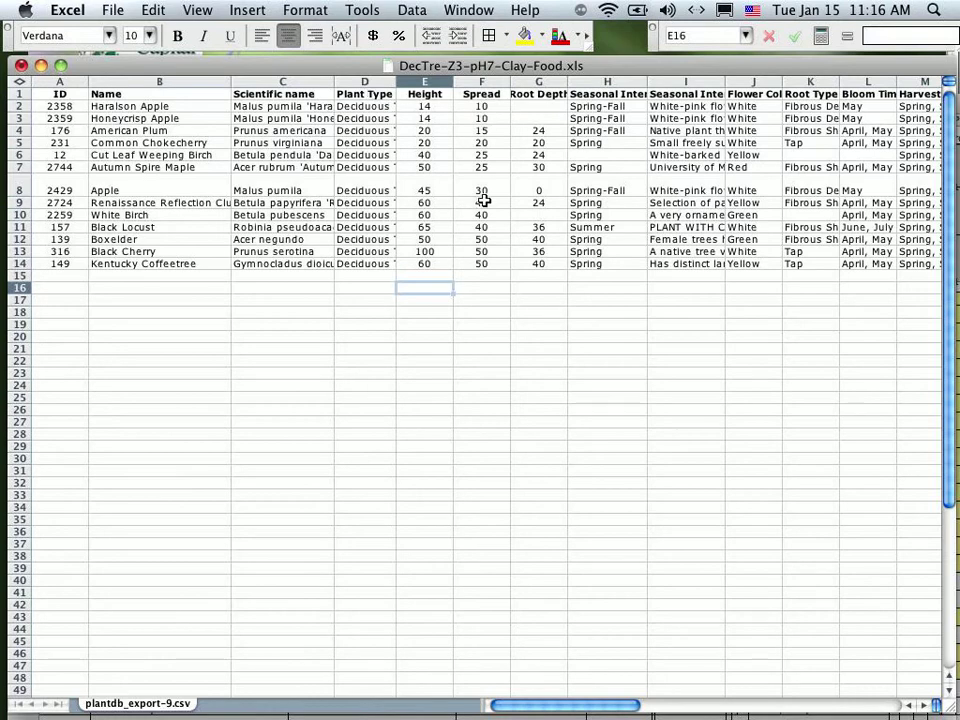
# - Insert a blank column before the ID column and make it narrow
pyautogui.click(60, 81)
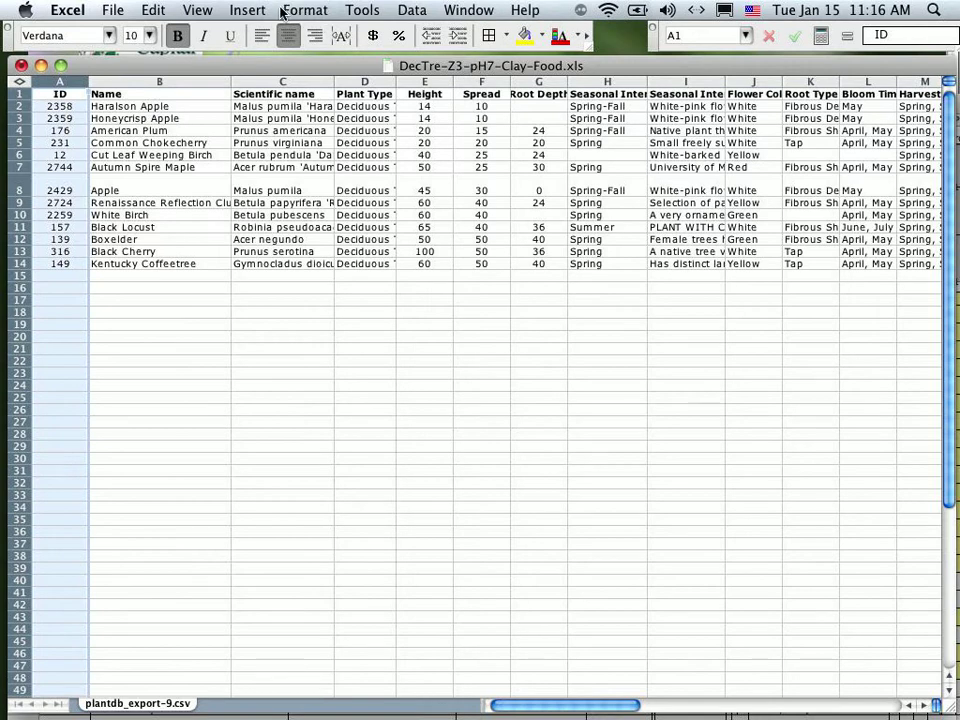
pyautogui.click(249, 12)
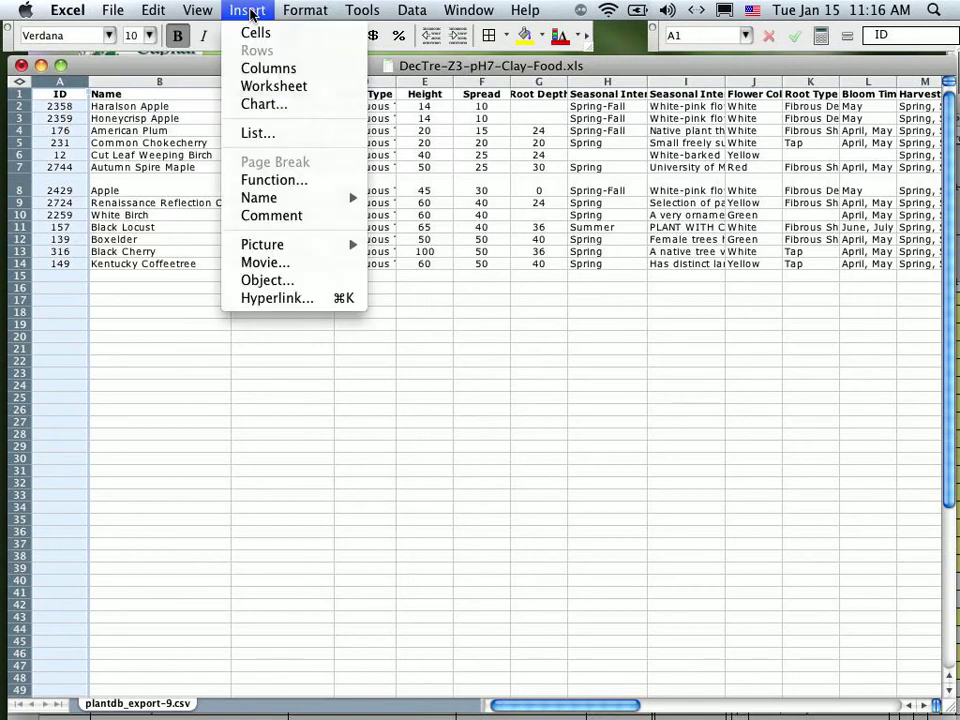
pyautogui.click(262, 68)
pyautogui.click(88, 156)
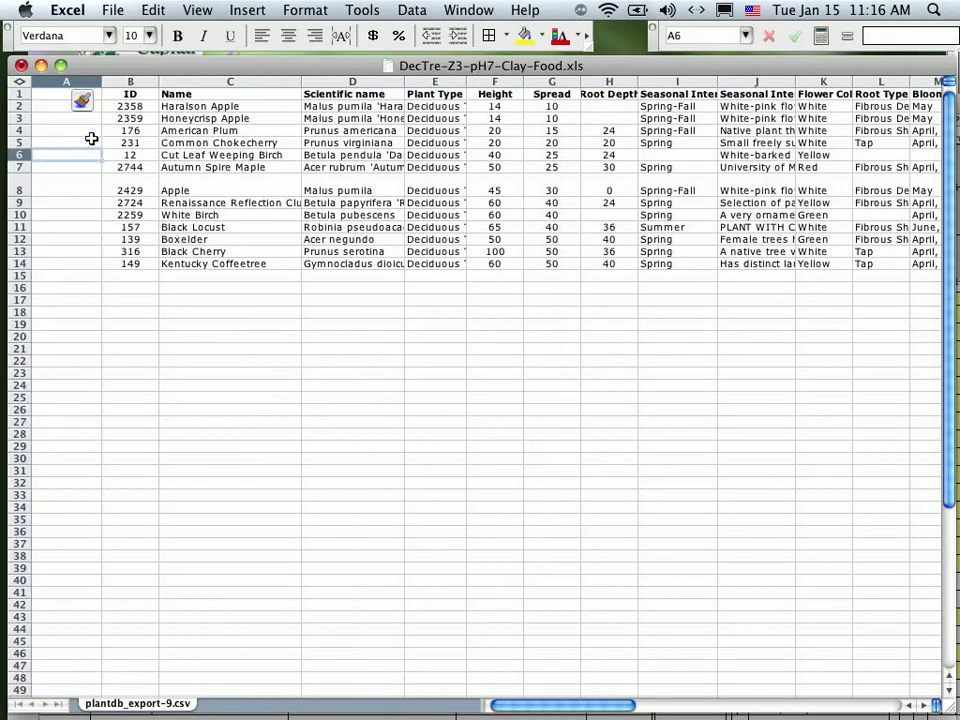
pyautogui.moveTo(102, 82); pyautogui.dragTo(70, 82)
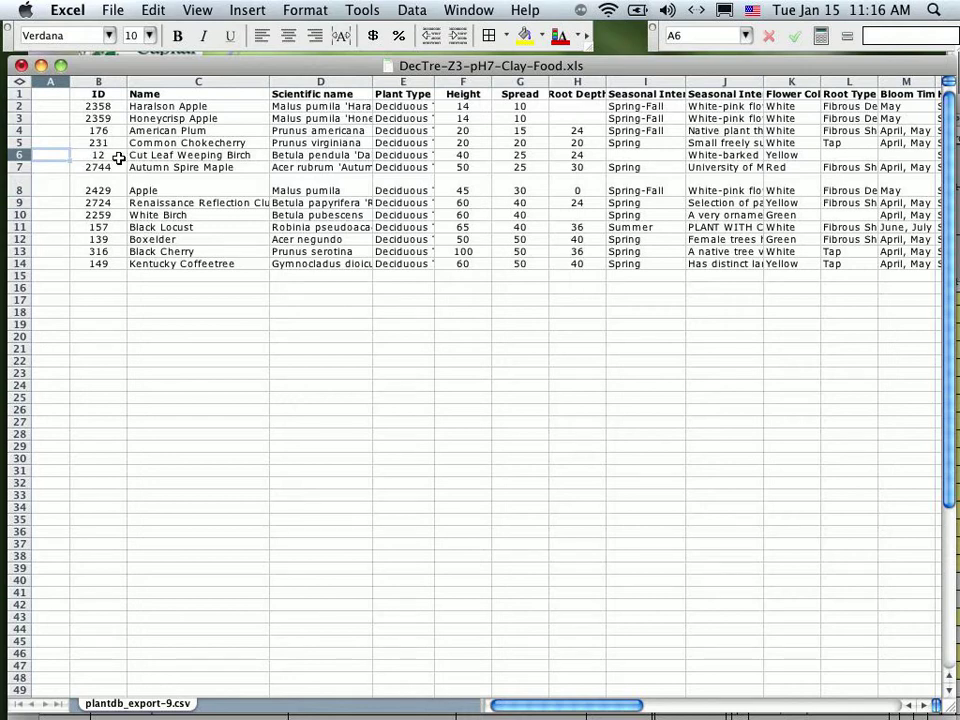
# - Enter X in column A for Haralson Apple and American Plum
pyautogui.click(62, 106)
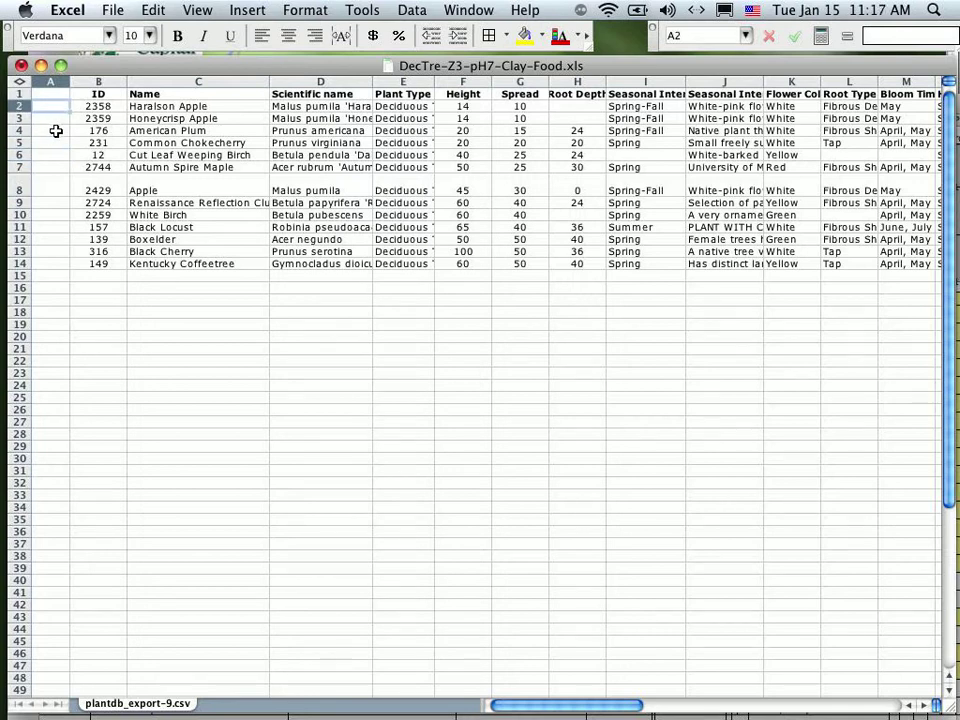
pyautogui.write('X')
pyautogui.press('Return')
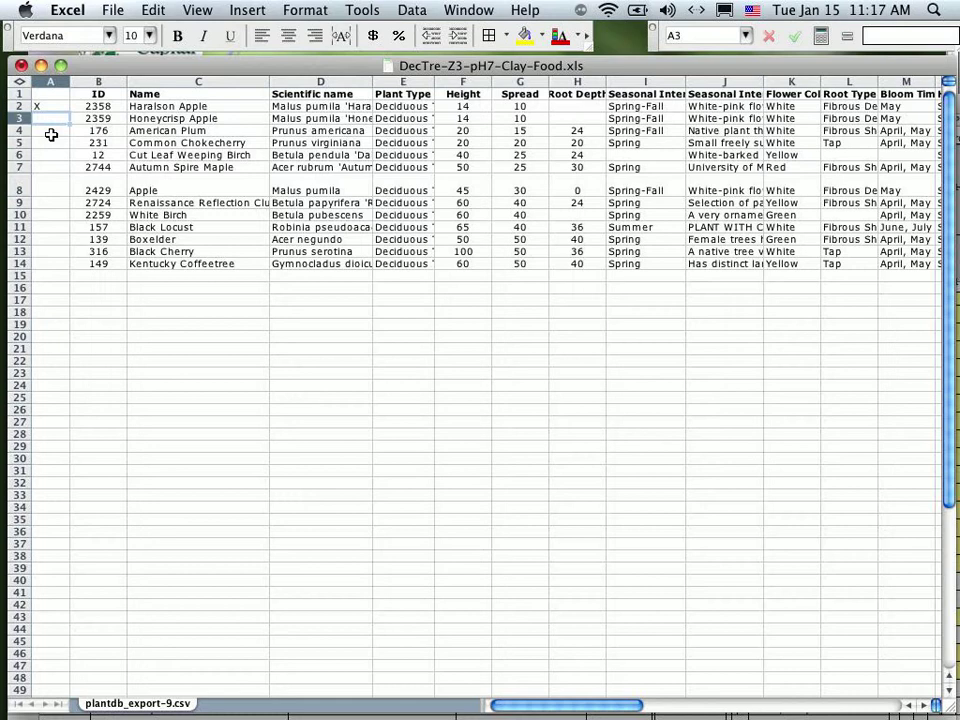
pyautogui.click(51, 134)
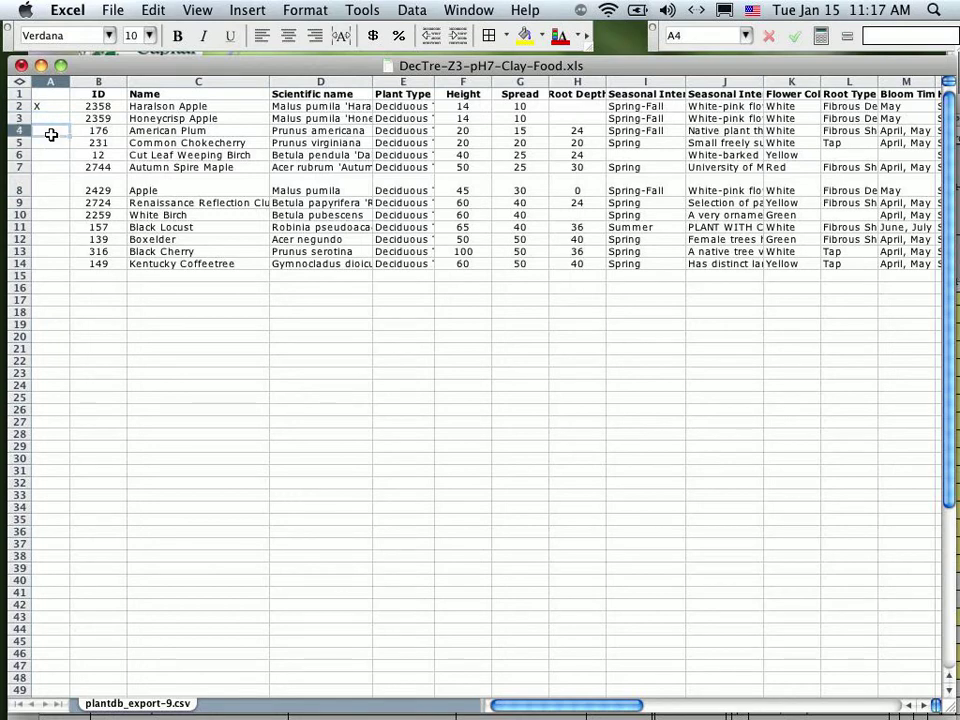
pyautogui.write('X')
pyautogui.press('Down')
pyautogui.press('Down')
pyautogui.press('Down')
pyautogui.press('Down')
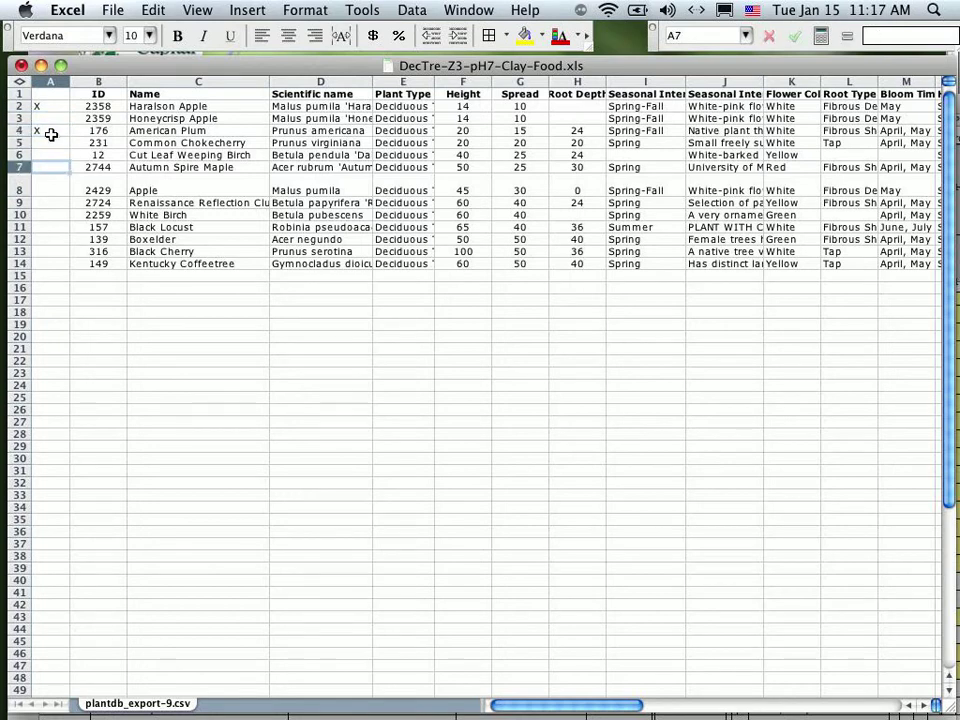
# - Enter X in column A for White Birch, Black Locust and Kentucky Coffeetree
pyautogui.press('Down')
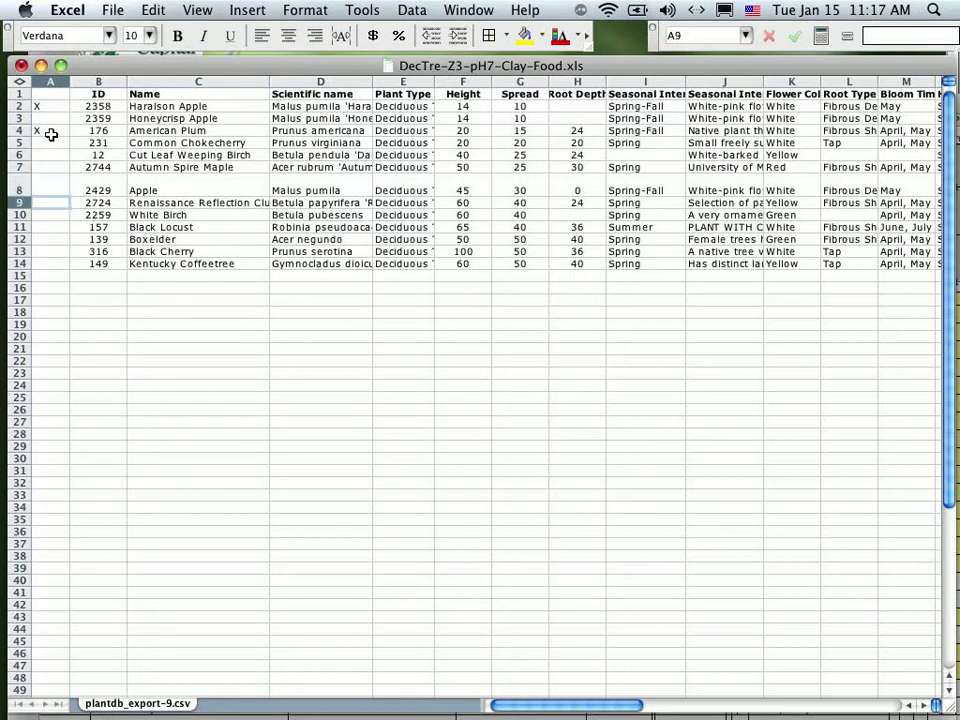
pyautogui.press('Down')
pyautogui.write('X')
pyautogui.press('Down')
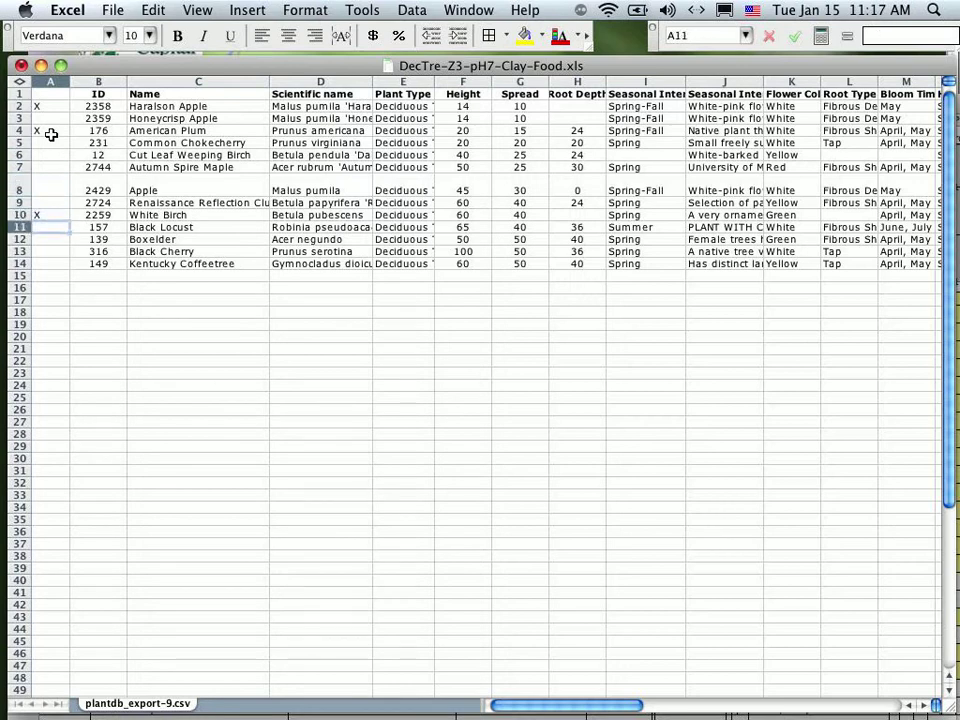
pyautogui.write('X')
pyautogui.press('Down')
pyautogui.press('Down')
pyautogui.press('Down')
pyautogui.write('X')
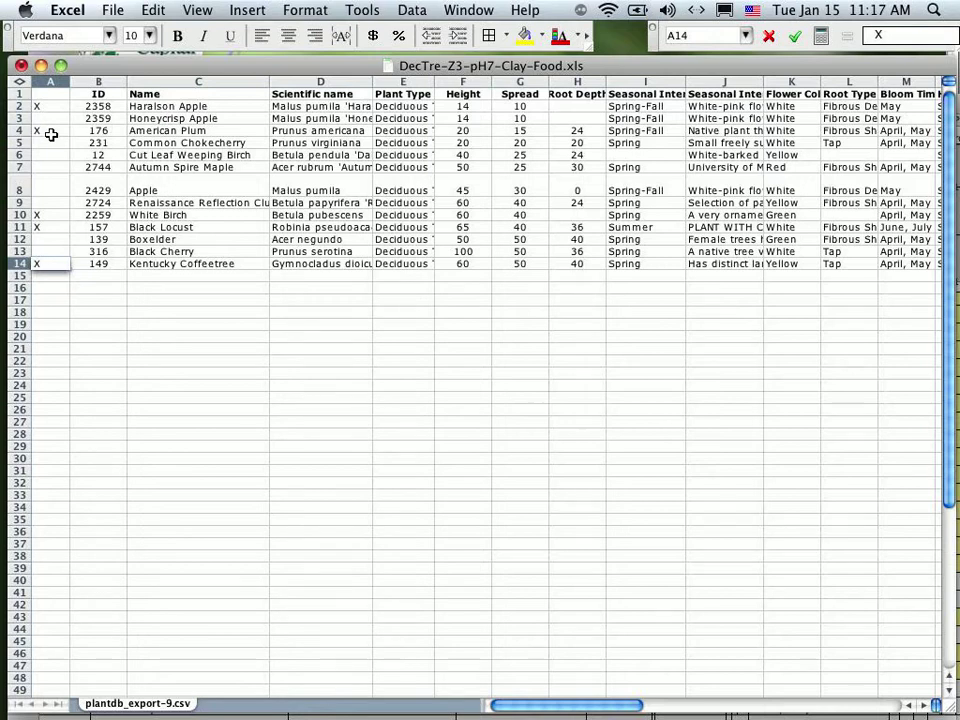
pyautogui.click(96, 278)
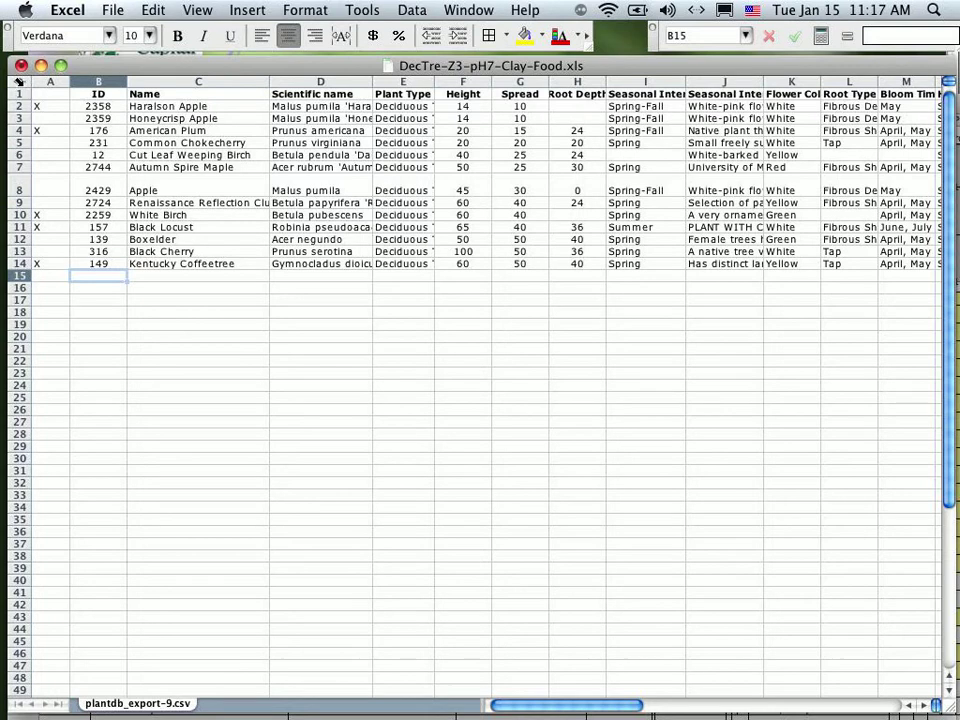
# - Sort the whole sheet by column A ascending, then by Spread ascending
pyautogui.click(18, 81)
pyautogui.click(408, 10)
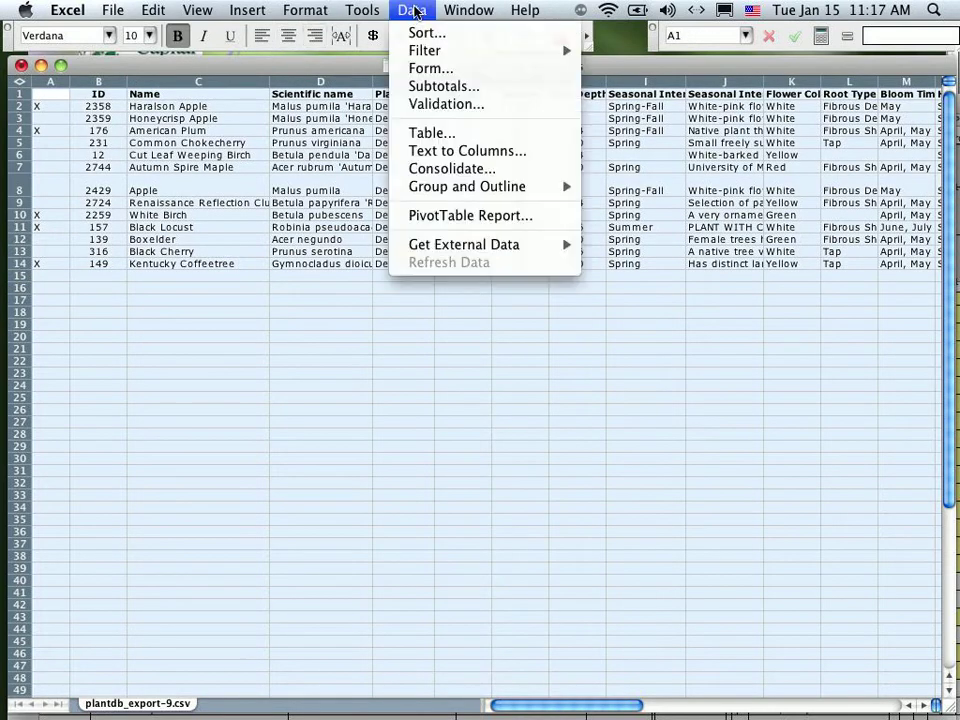
pyautogui.click(420, 35)
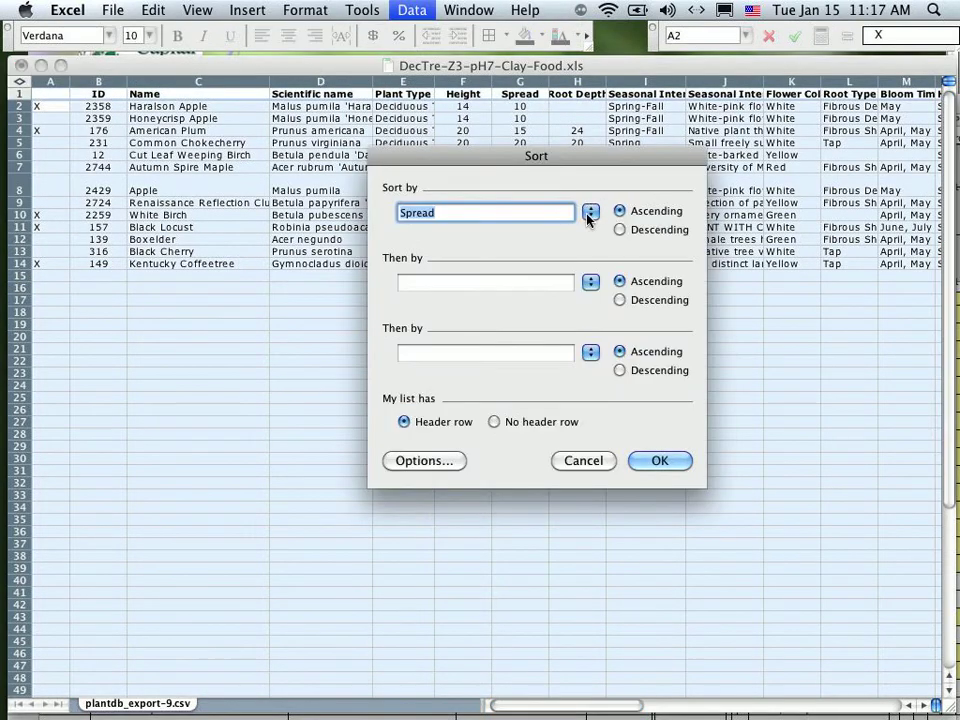
pyautogui.click(590, 211)
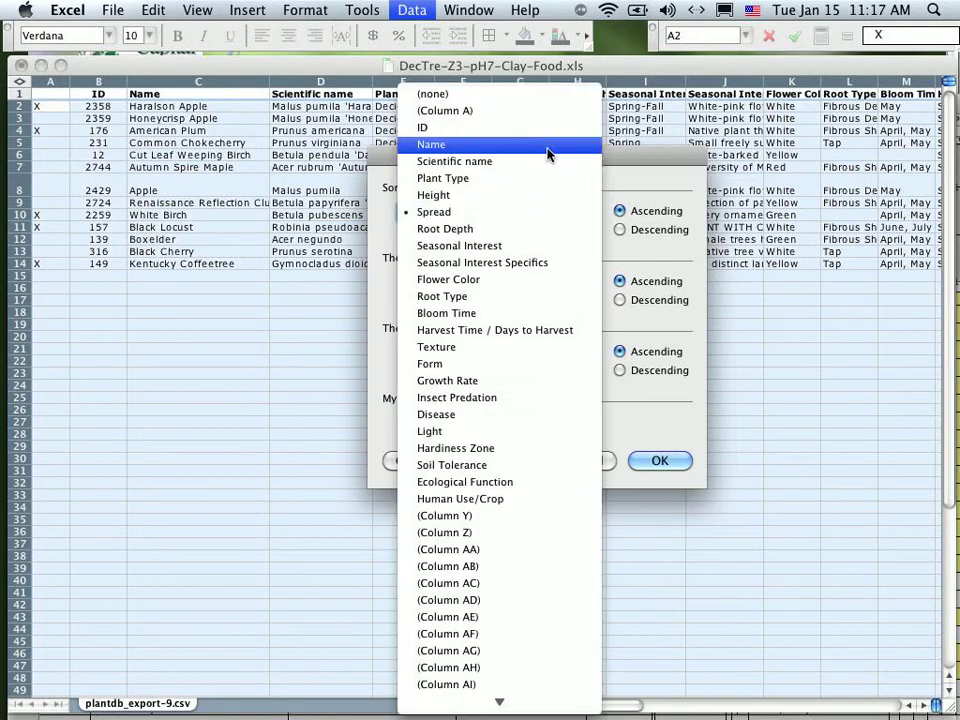
pyautogui.click(522, 111)
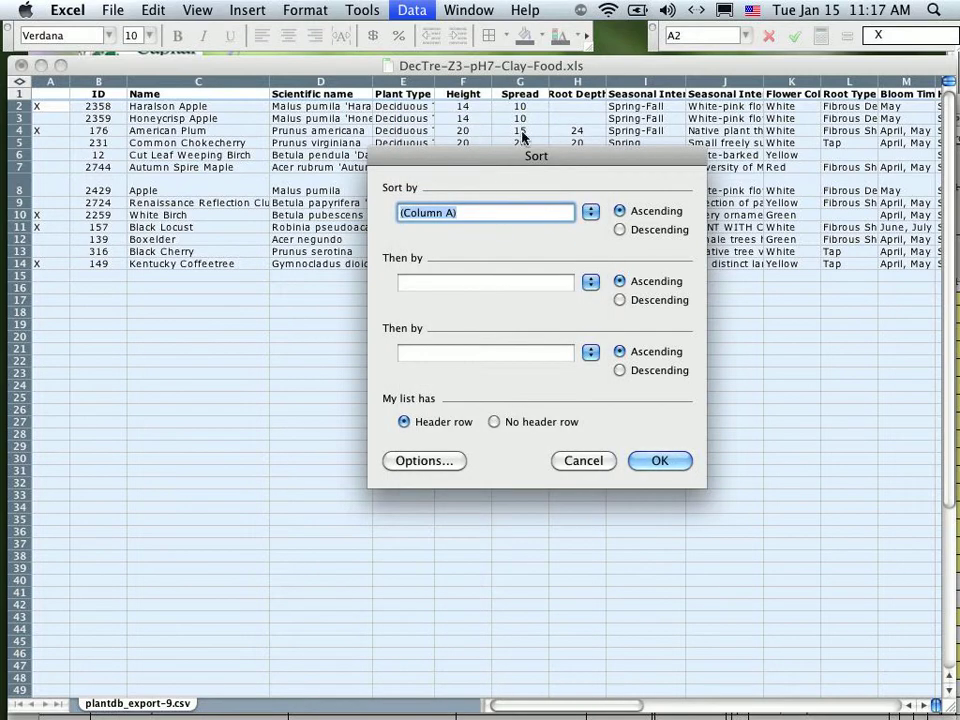
pyautogui.click(591, 282)
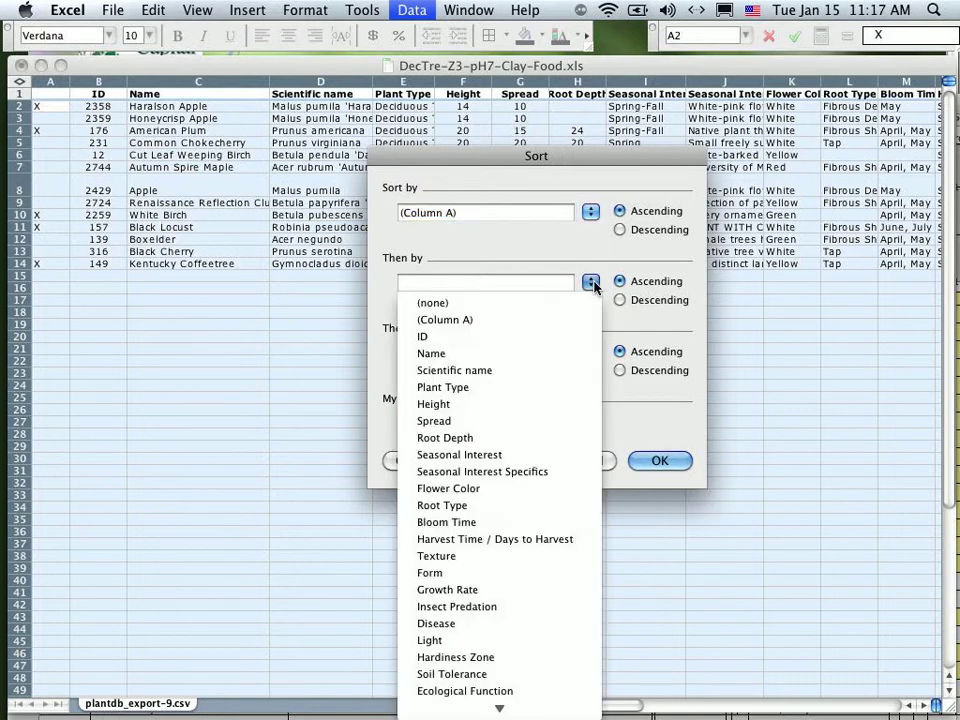
pyautogui.click(512, 421)
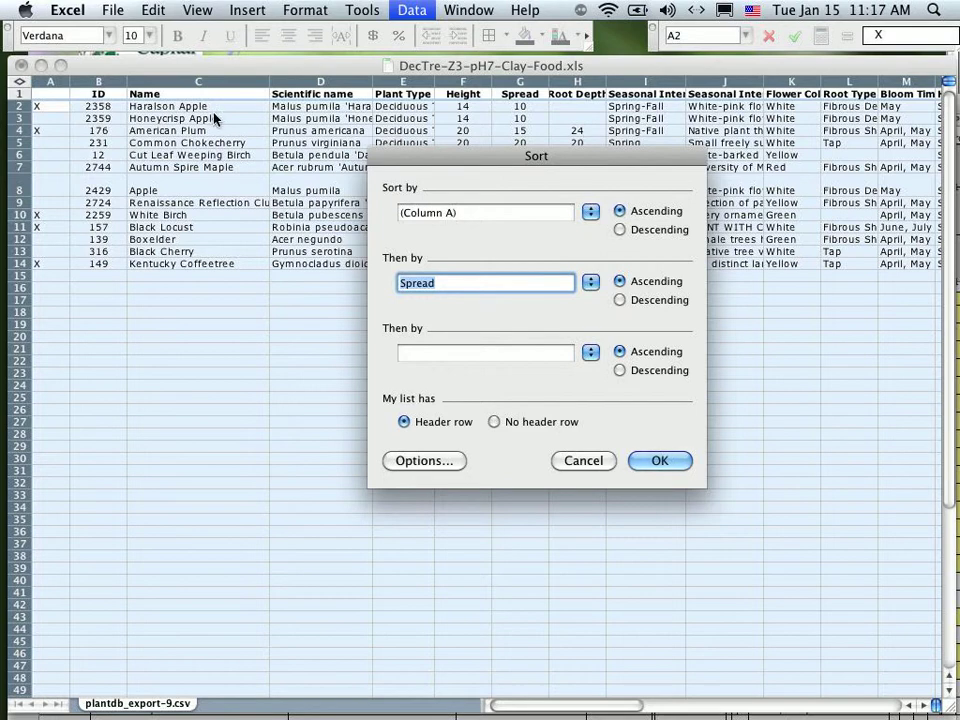
pyautogui.click(661, 462)
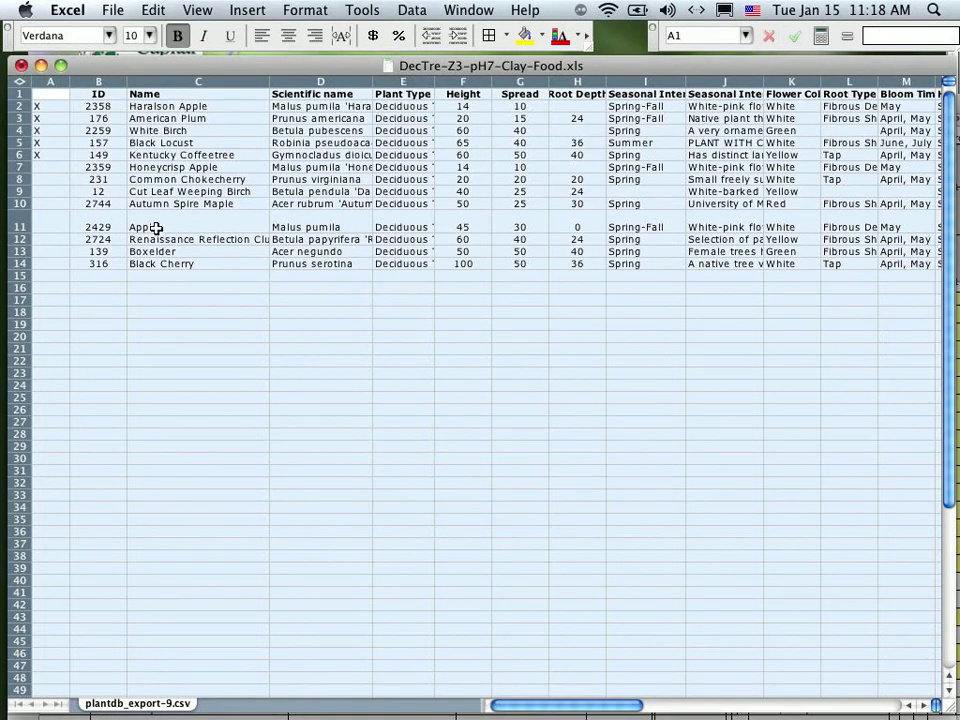
# - Deselect the sheet and set header row 1's height to 19.00
pyautogui.click(59, 106)
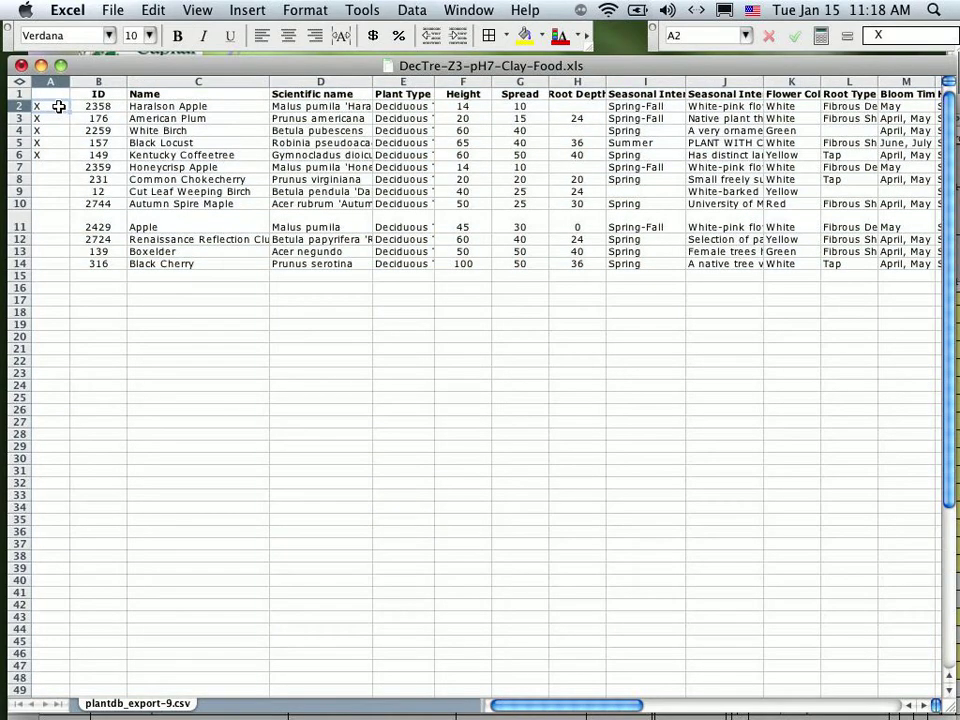
pyautogui.moveTo(12, 100); pyautogui.dragTo(12, 106)
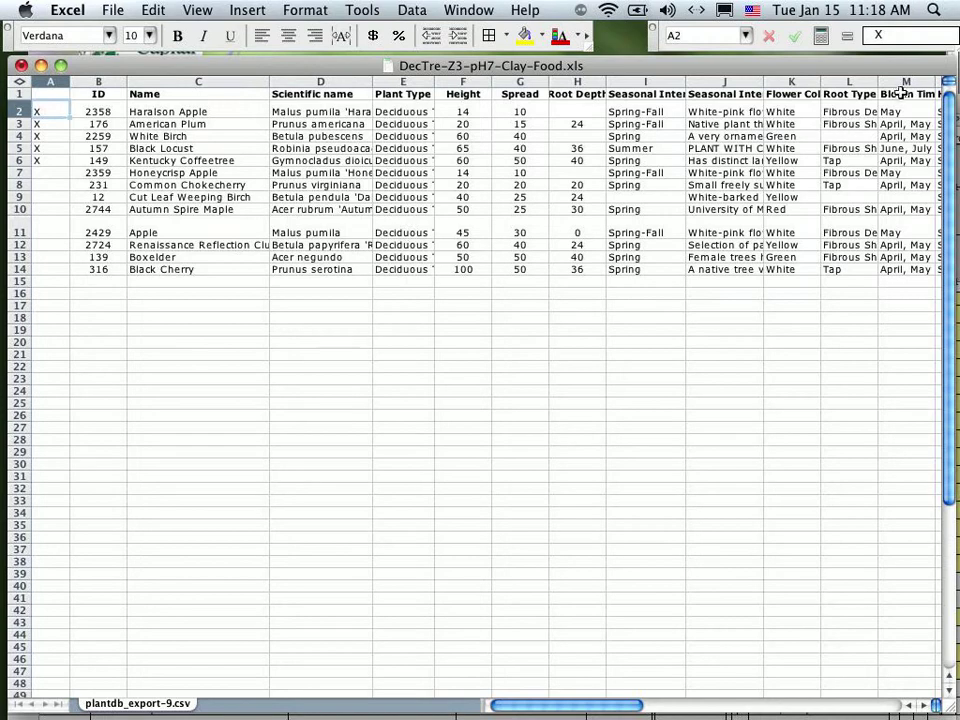
# - Widen column M (Bloom Time) to 11.14 so entries like "June, July" show in full
pyautogui.moveTo(876, 81); pyautogui.dragTo(872, 79)
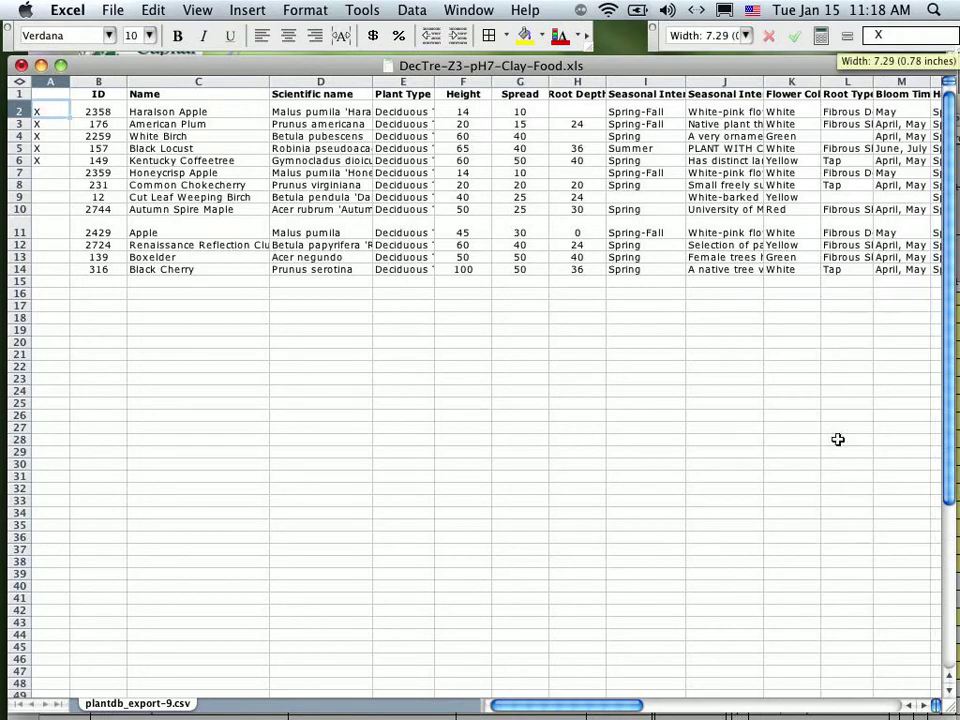
pyautogui.hscroll(3, 928, 712)
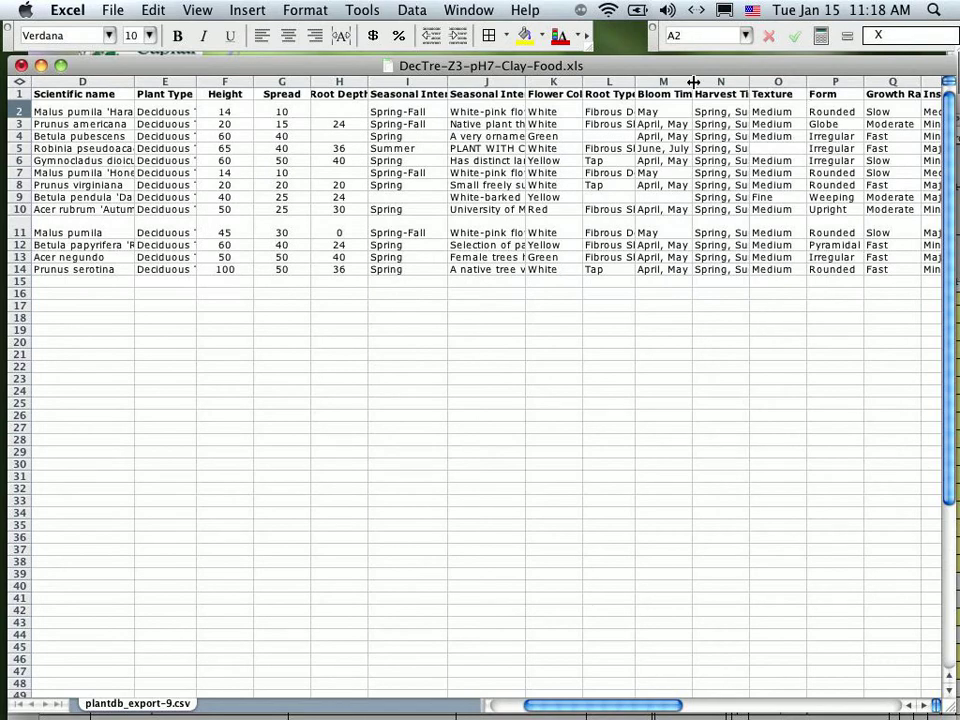
pyautogui.moveTo(692, 81); pyautogui.dragTo(709, 95)
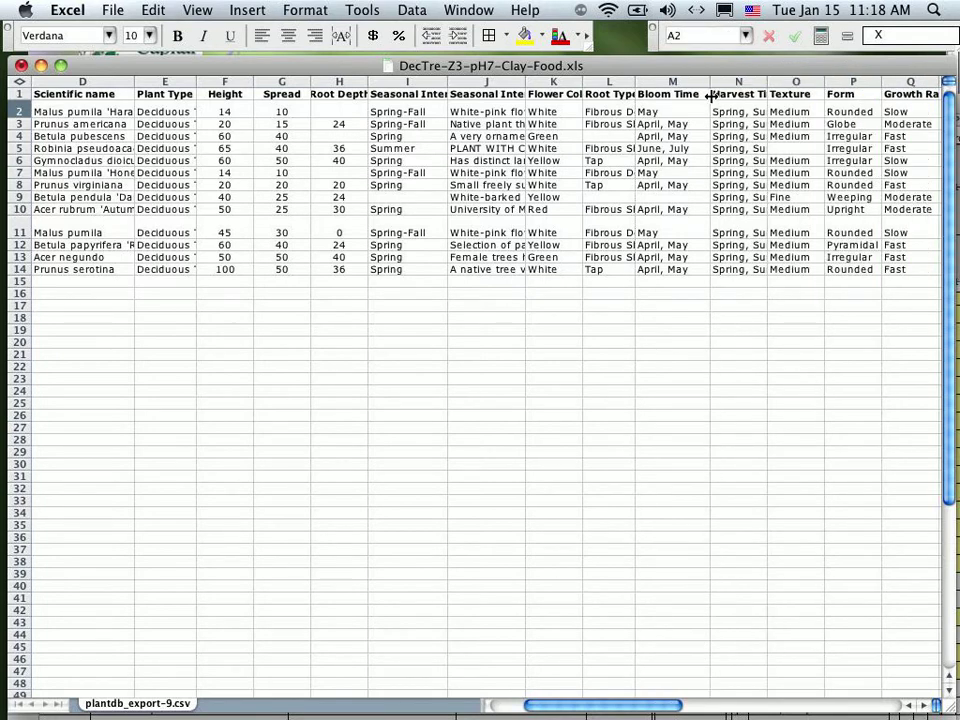
pyautogui.moveTo(535, 710); pyautogui.dragTo(494, 712)
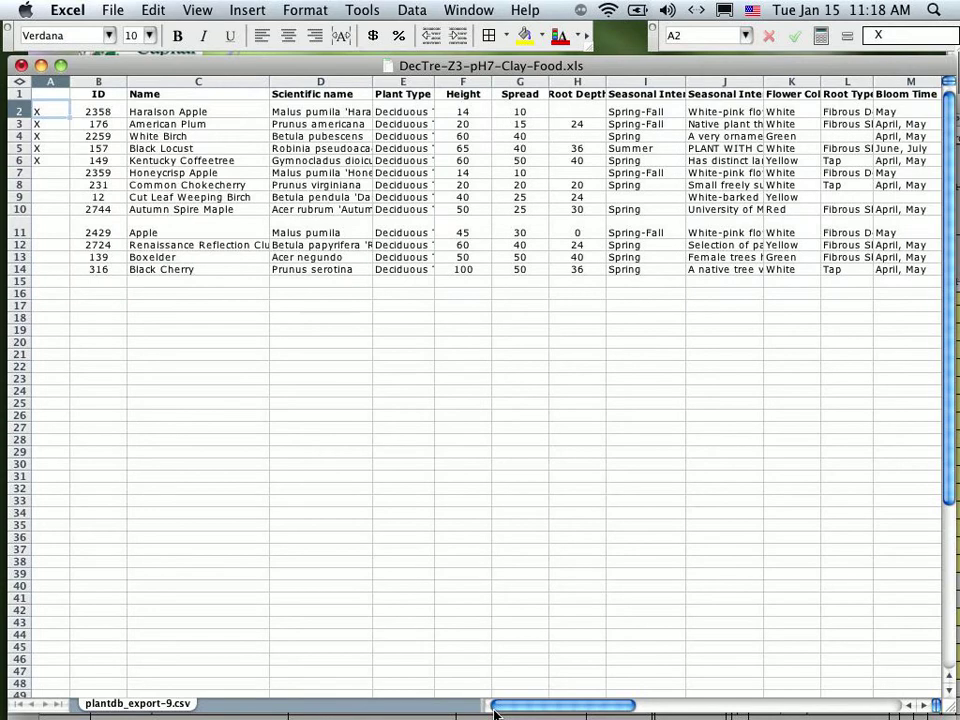